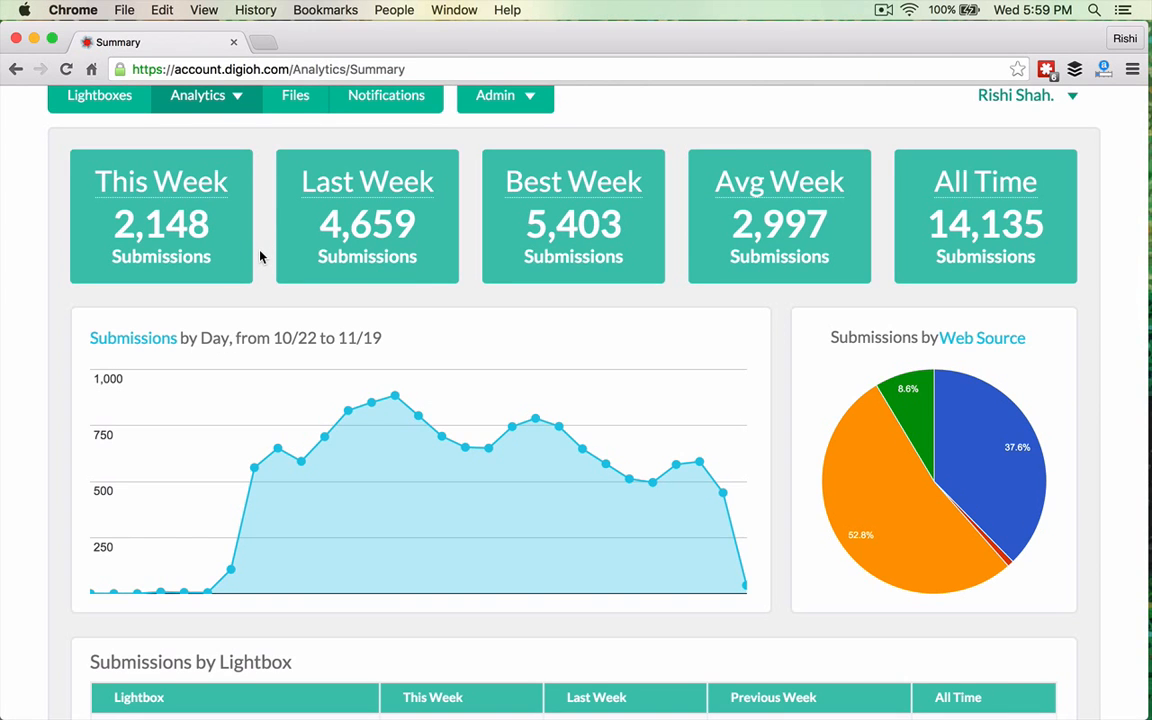
# Step: Check the date ranges behind the This Week, Last Week, Best Week and Avg Week submission figures
pyautogui.scroll(2, 245, 220)
pyautogui.moveTo(209, 229)
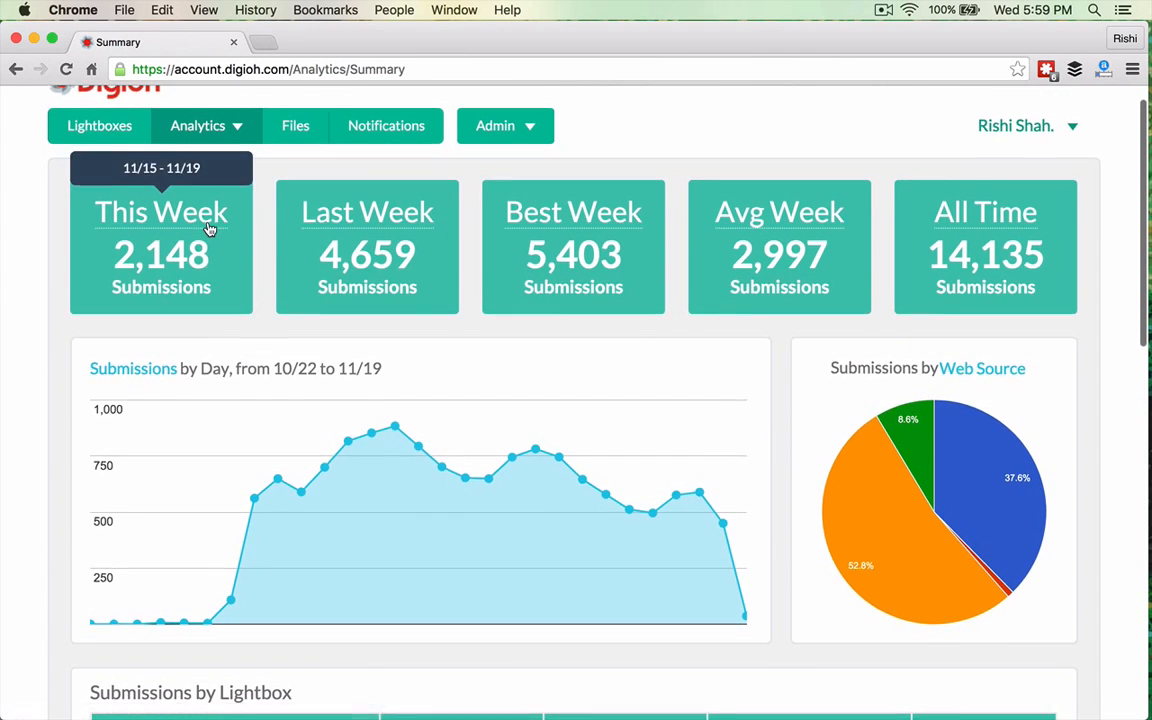
pyautogui.scroll(-1, 150, 230)
pyautogui.scroll(3, 100, 260)
pyautogui.moveTo(235, 176)
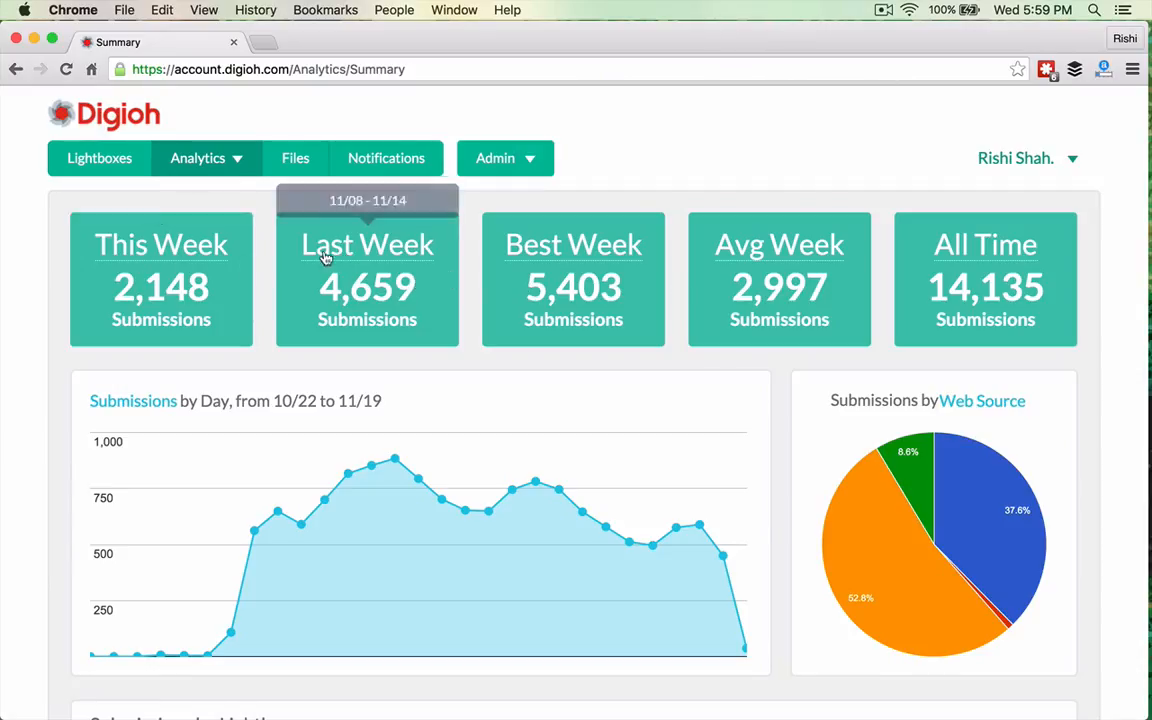
pyautogui.moveTo(158, 258)
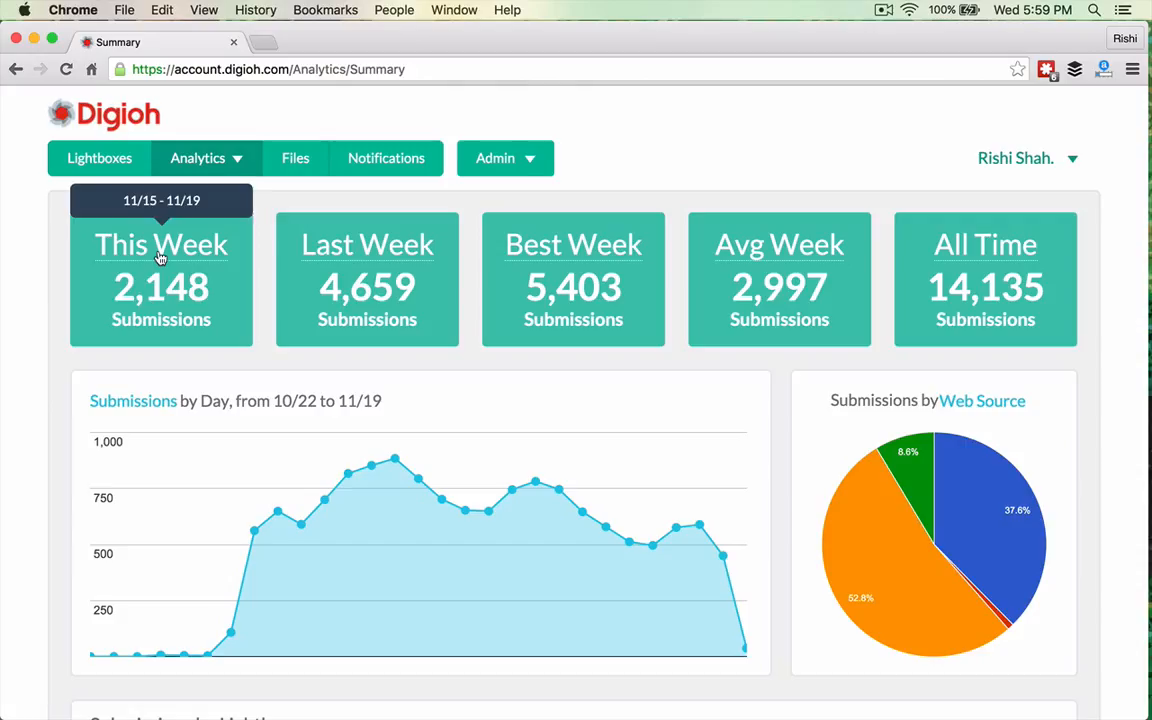
pyautogui.moveTo(378, 250)
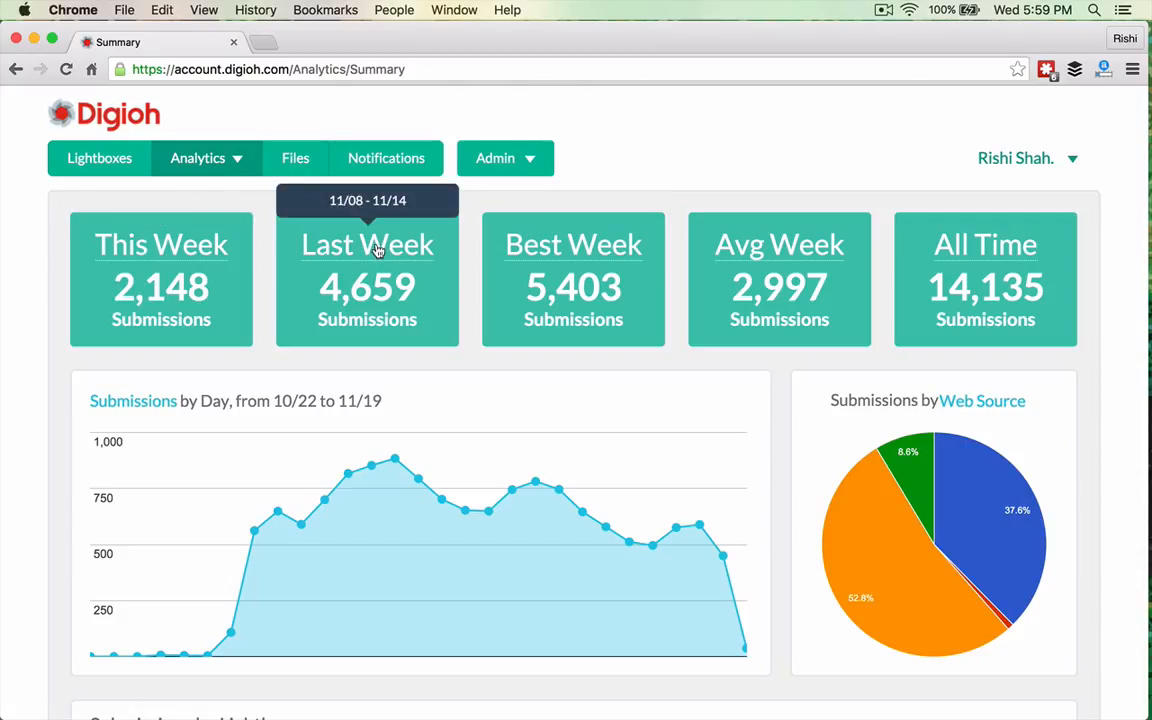
pyautogui.moveTo(547, 258)
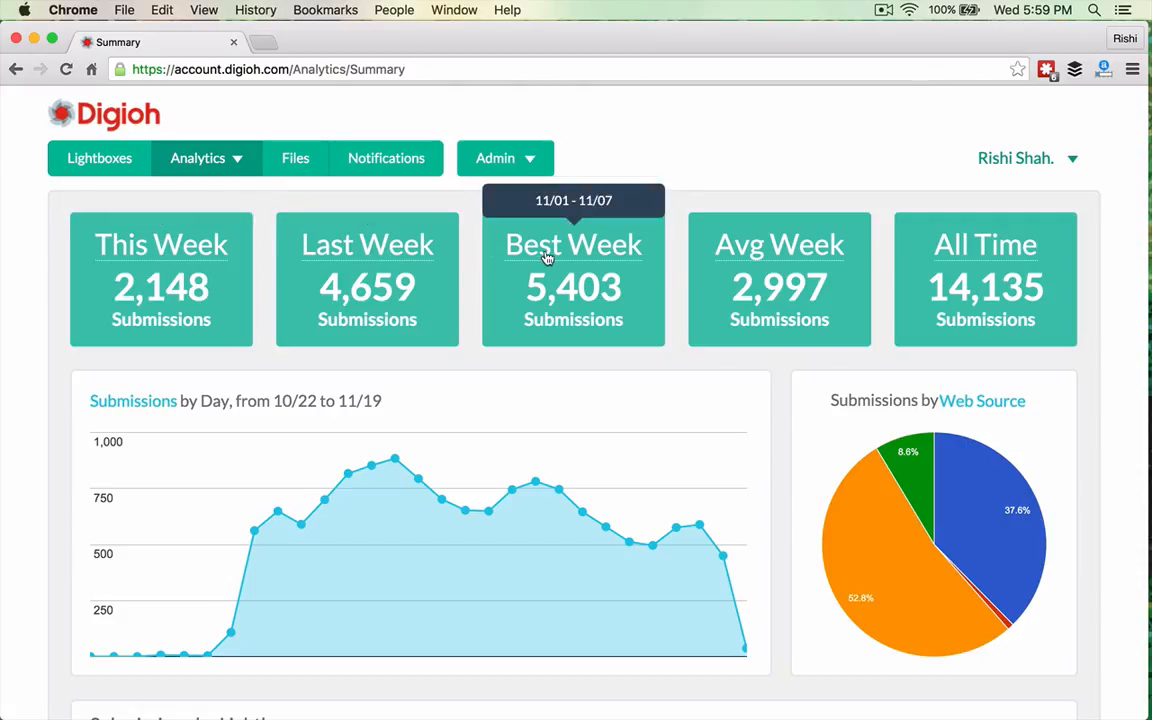
pyautogui.moveTo(765, 260)
# Step: Review the metrics available for the daily submissions chart and the breakdown categories available for the Web Source pie chart
pyautogui.scroll(-2, 651, 292)
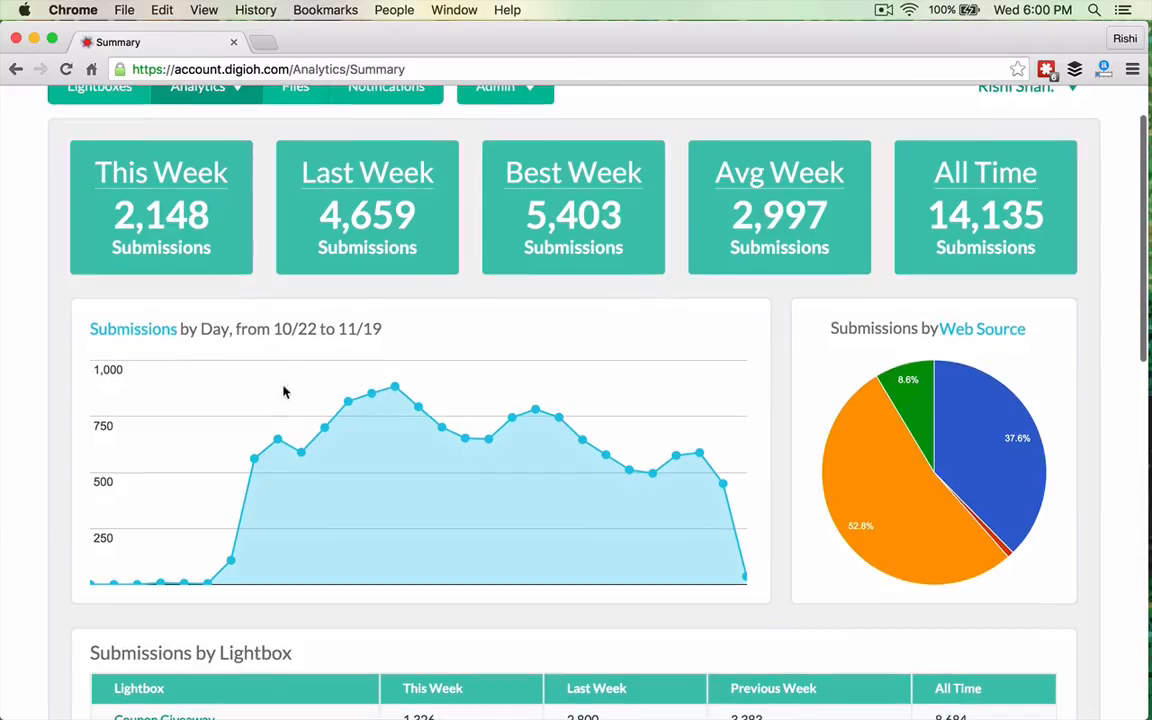
pyautogui.click(135, 330)
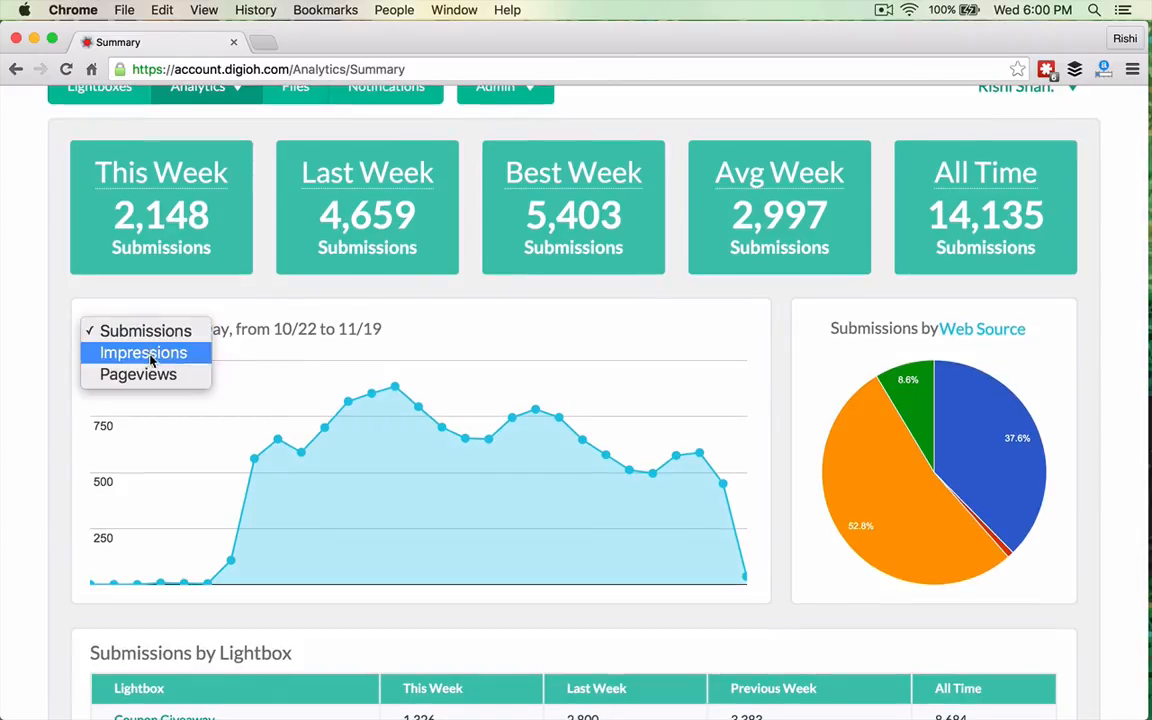
pyautogui.click(836, 325)
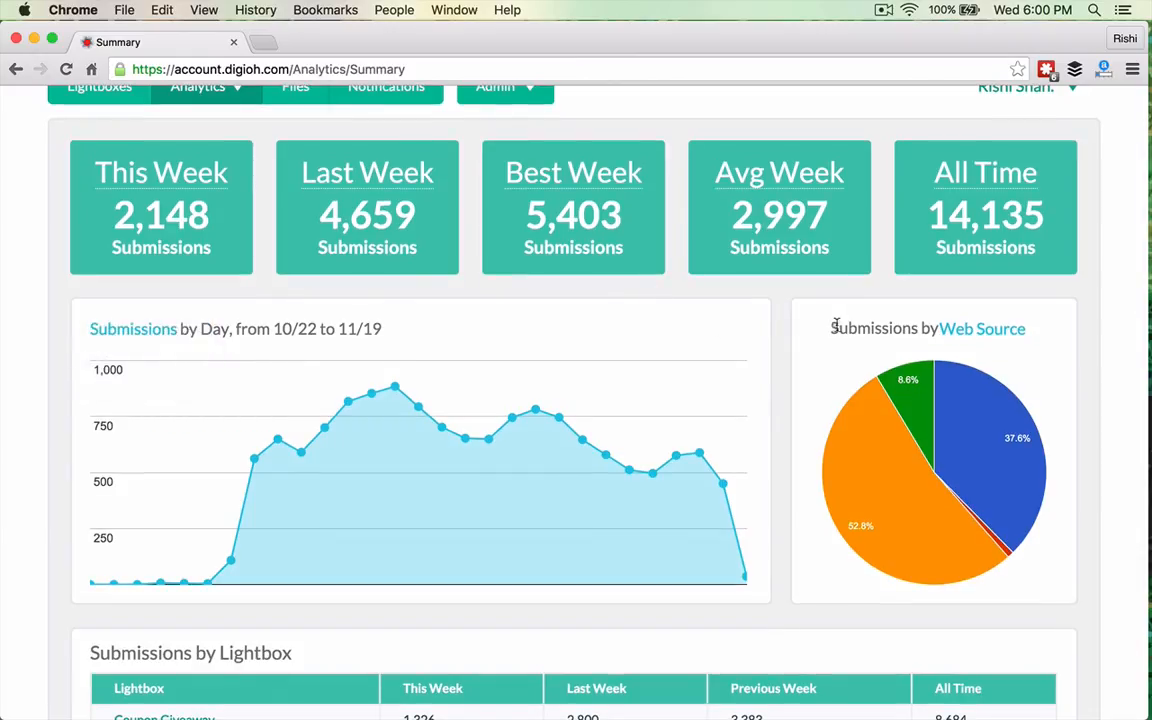
pyautogui.click(969, 332)
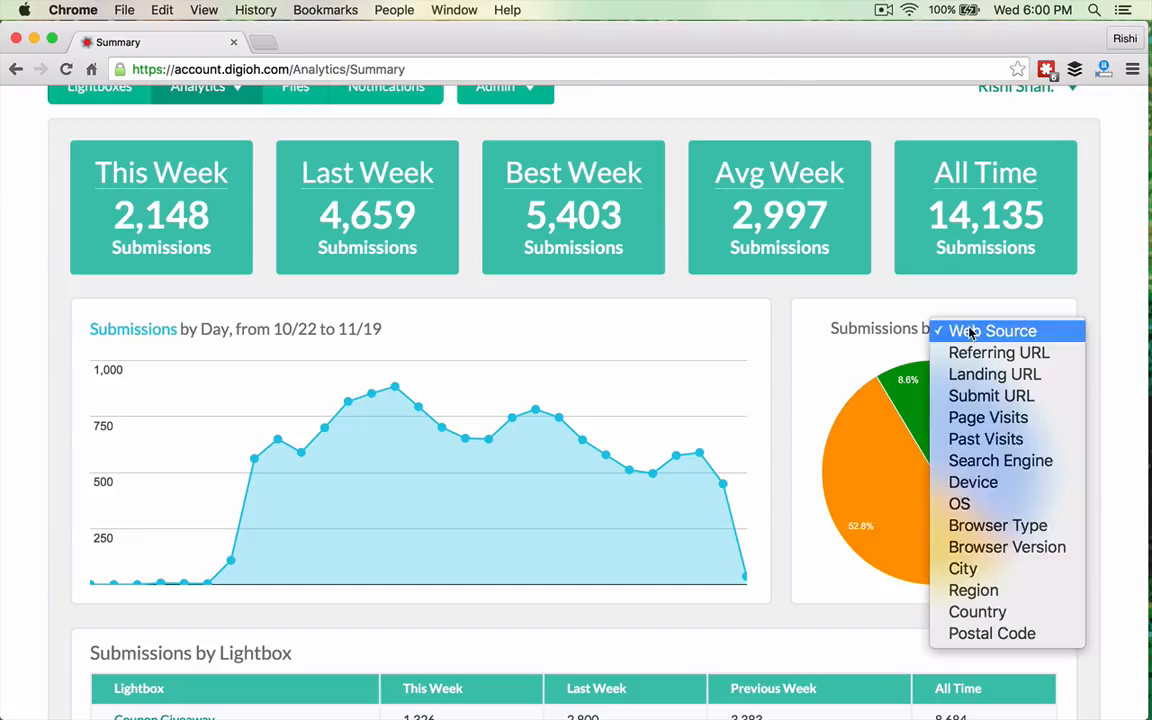
pyautogui.click(869, 334)
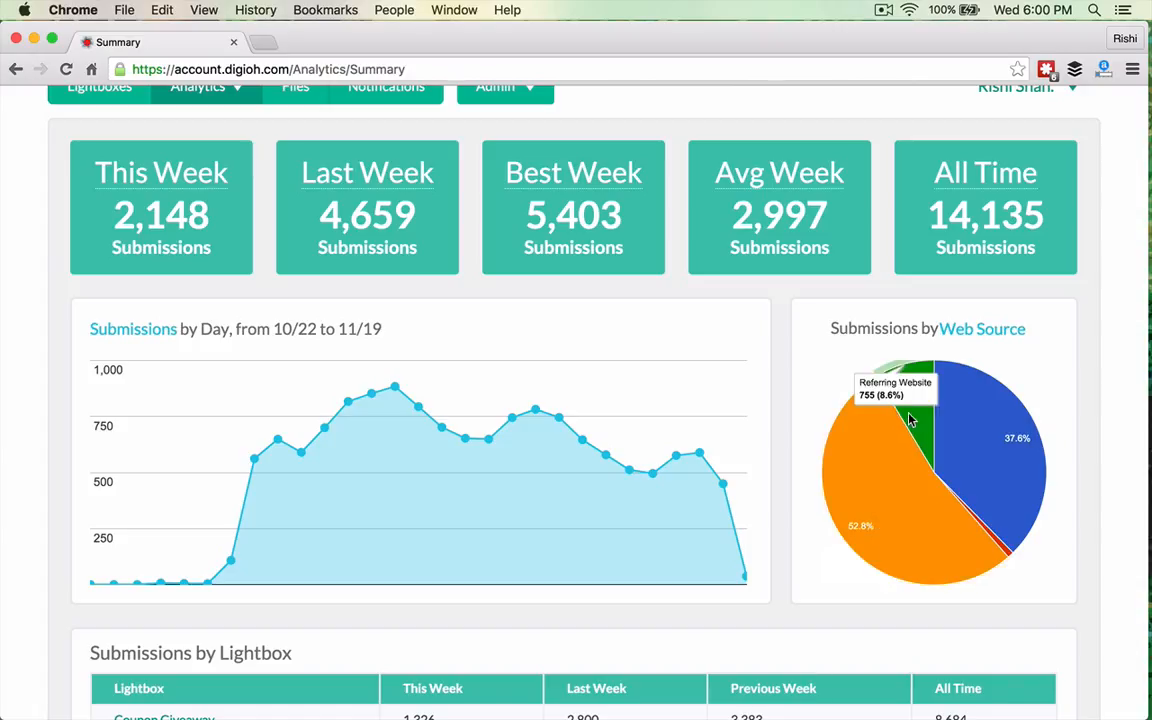
pyautogui.click(975, 329)
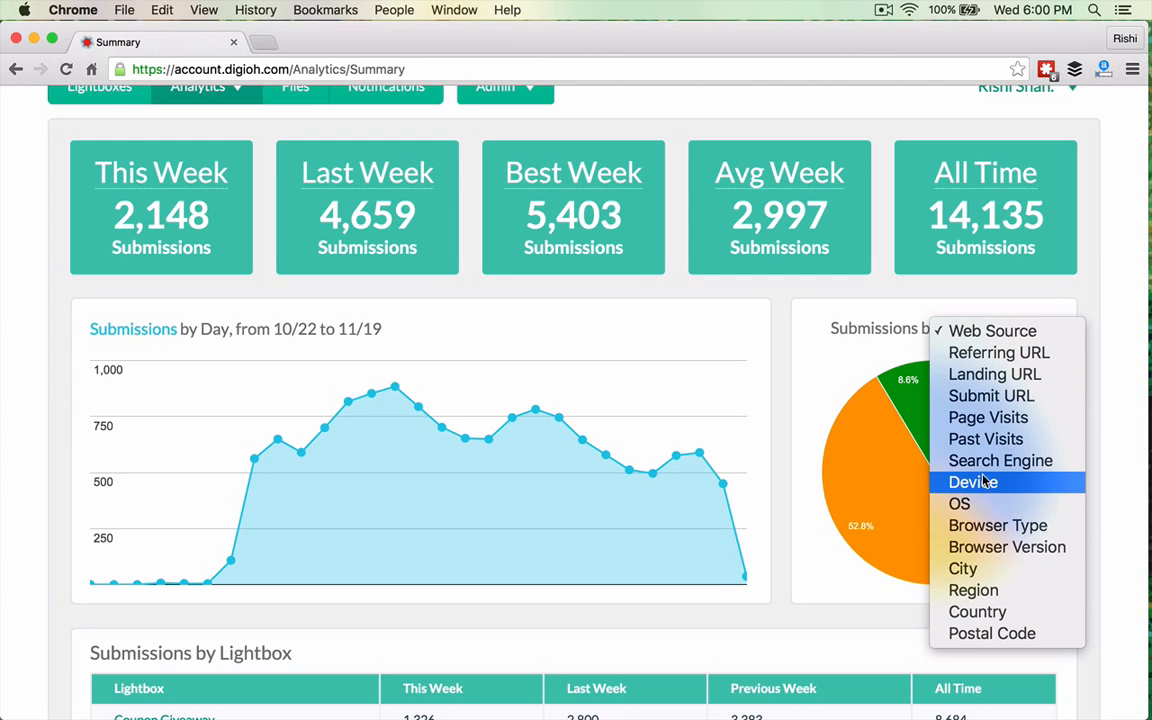
pyautogui.click(786, 321)
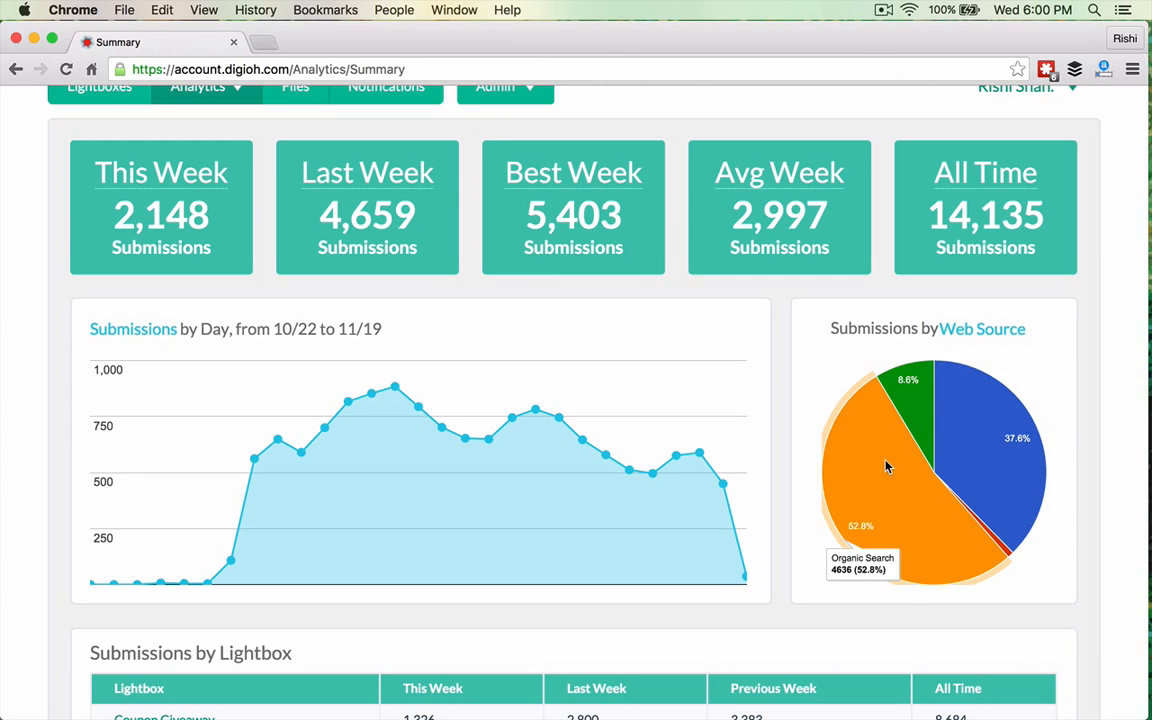
pyautogui.click(145, 330)
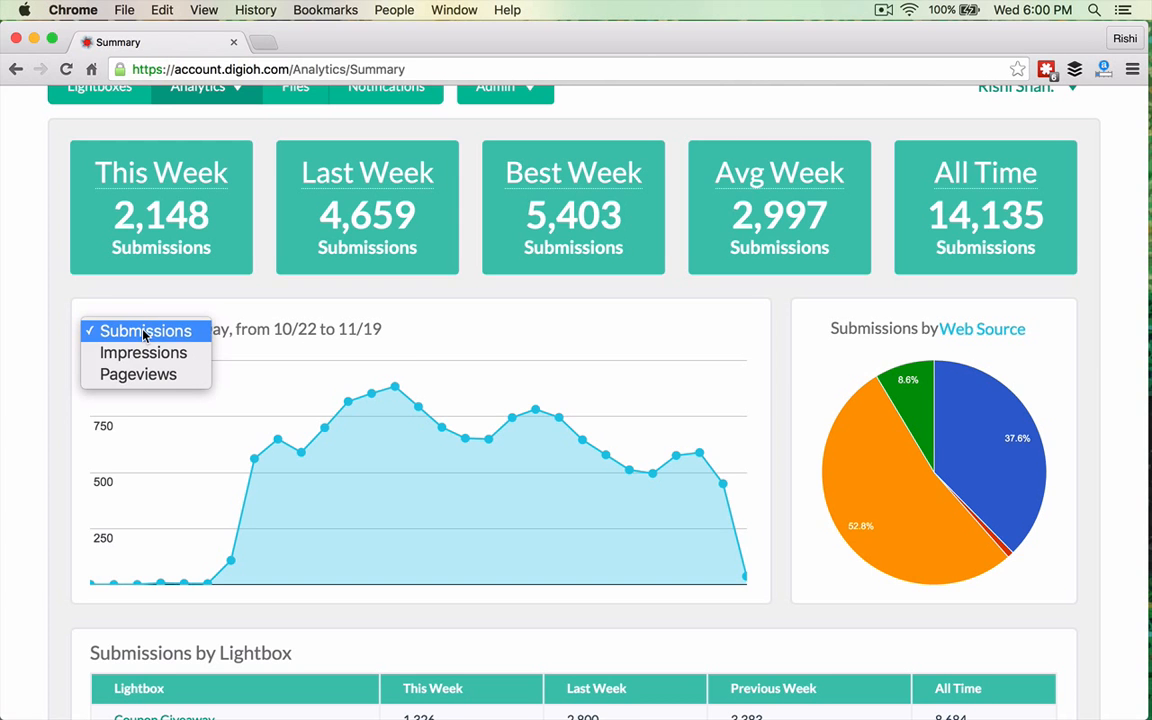
pyautogui.click(487, 338)
# Step: Examine the weekly and all-time submission figures for each lightbox in the Submissions by Lightbox table
pyautogui.scroll(-1, 500, 375)
pyautogui.scroll(-10, 502, 383)
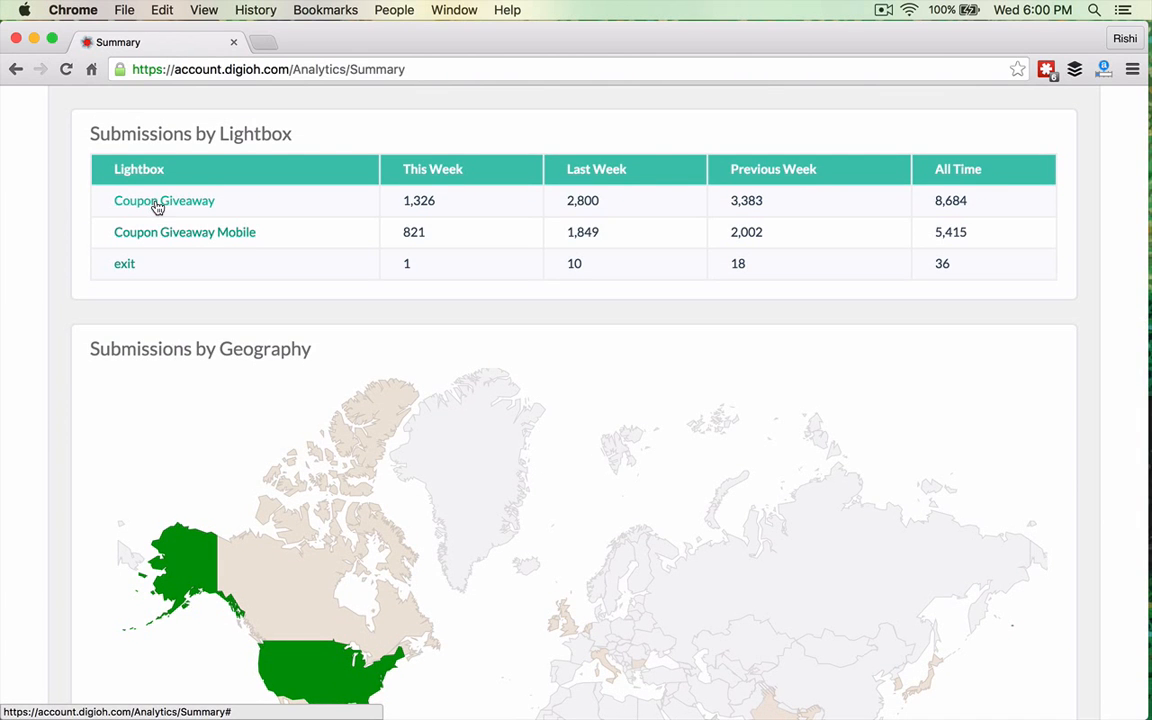
pyautogui.scroll(3, 182, 337)
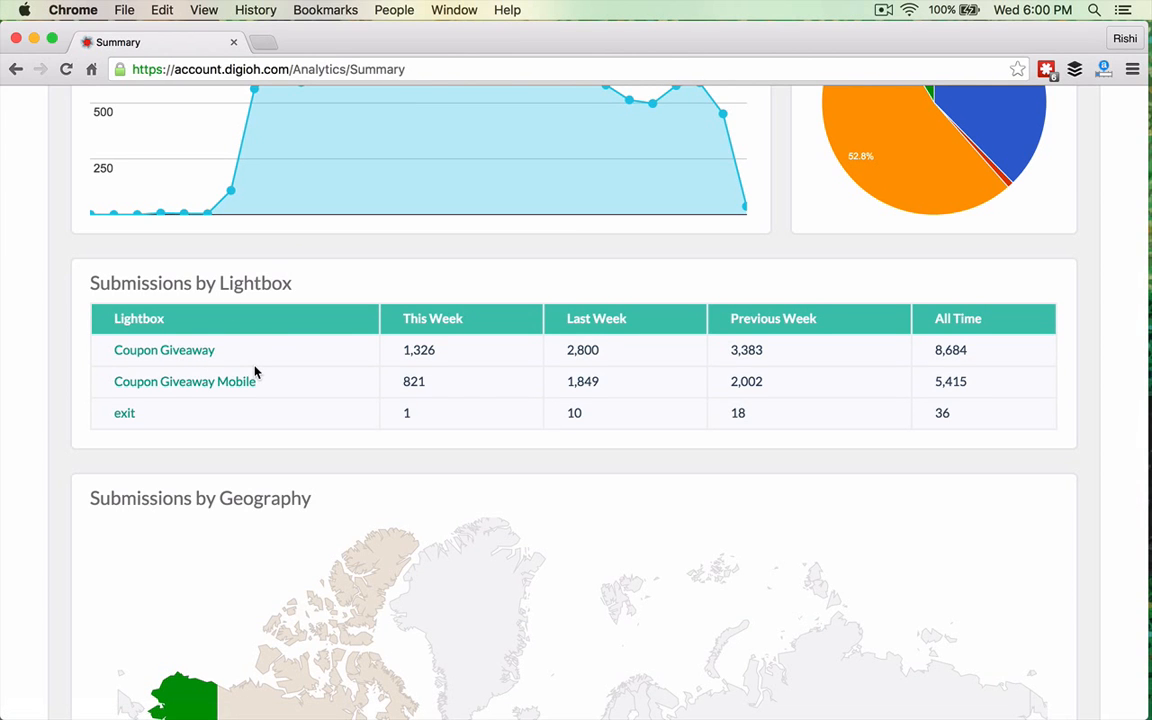
# Step: Examine the Submissions by Geography map, checking the figures of individual countries such as the United States and Australia
pyautogui.scroll(-6, 255, 372)
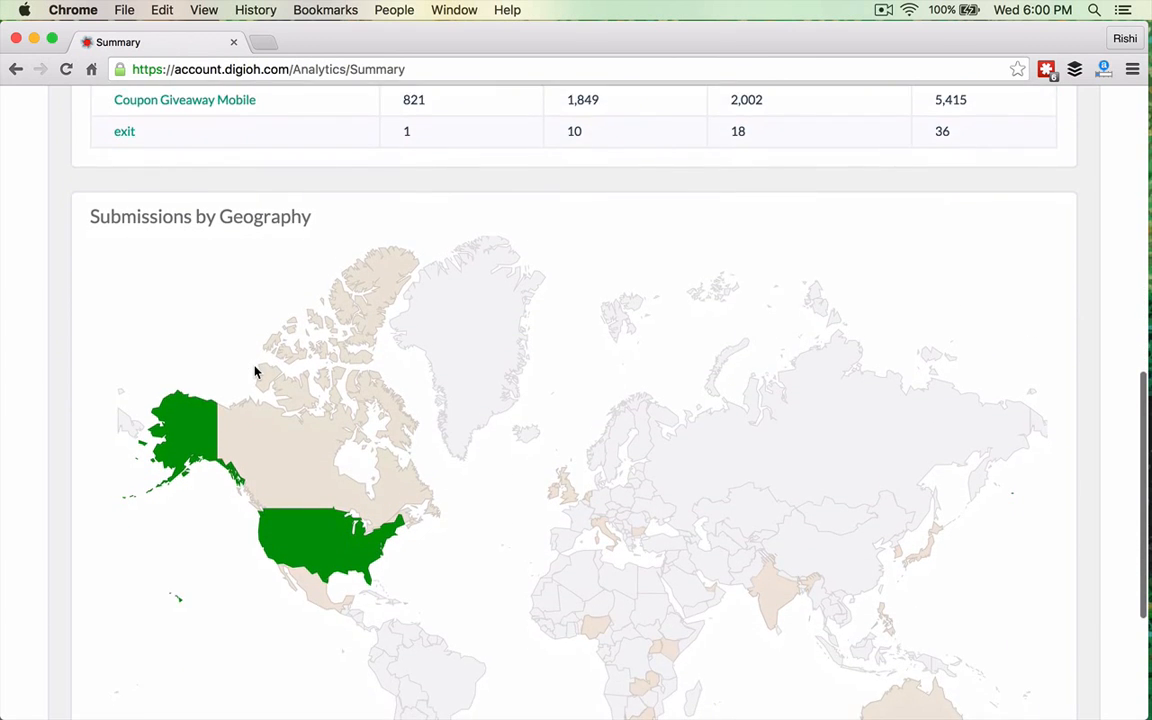
pyautogui.scroll(-3, 255, 372)
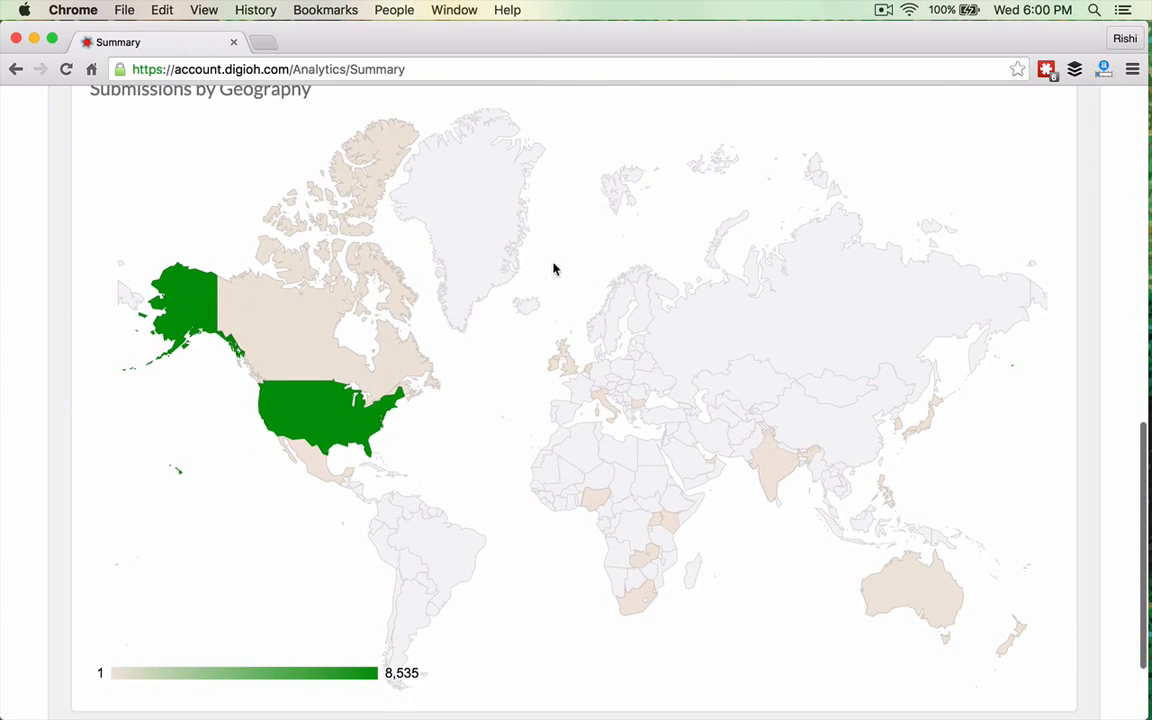
pyautogui.moveTo(334, 406)
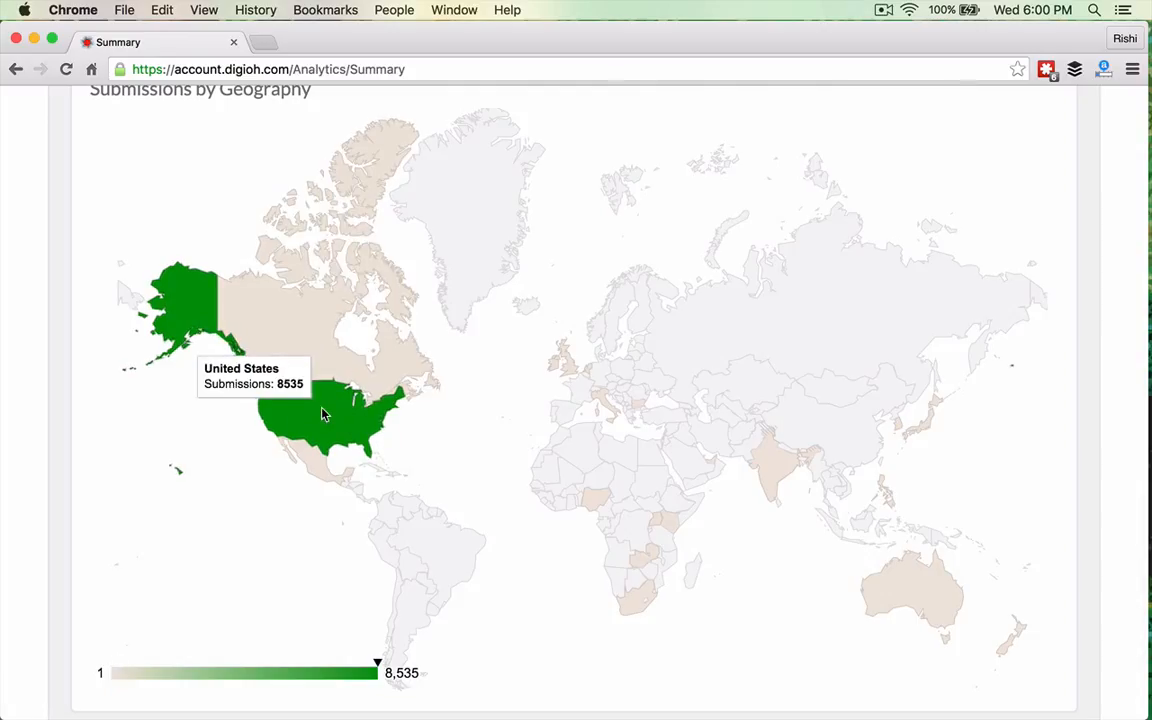
pyautogui.scroll(-1, 800, 501)
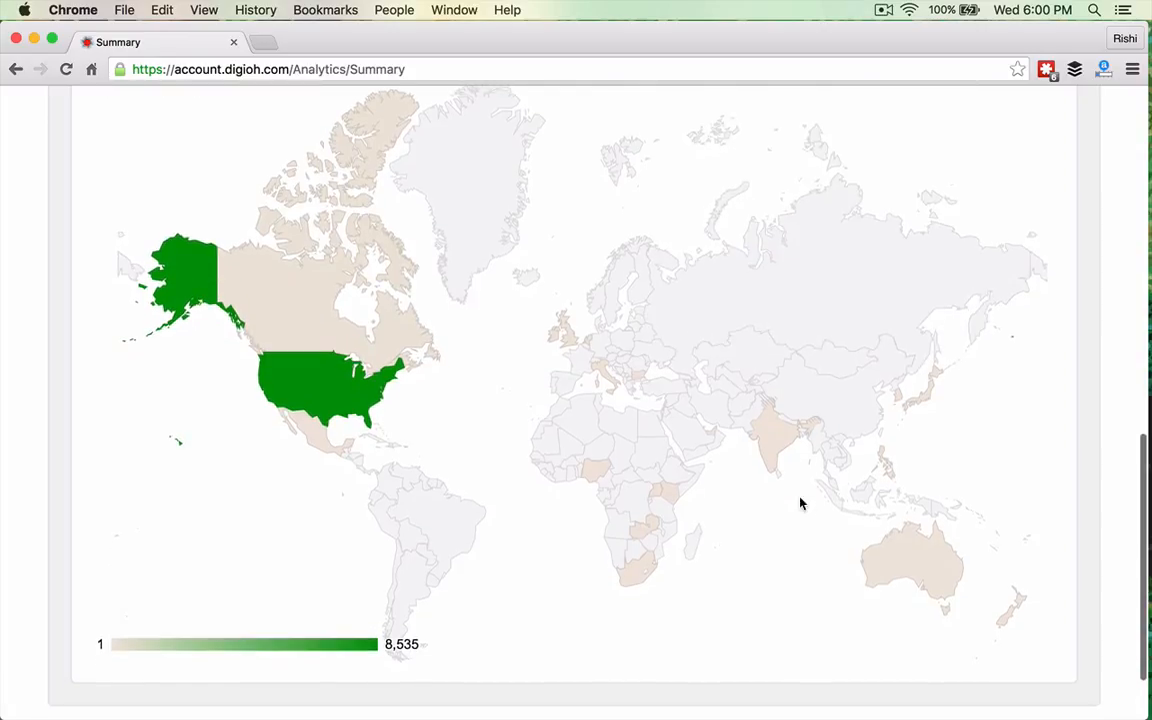
pyautogui.moveTo(910, 563)
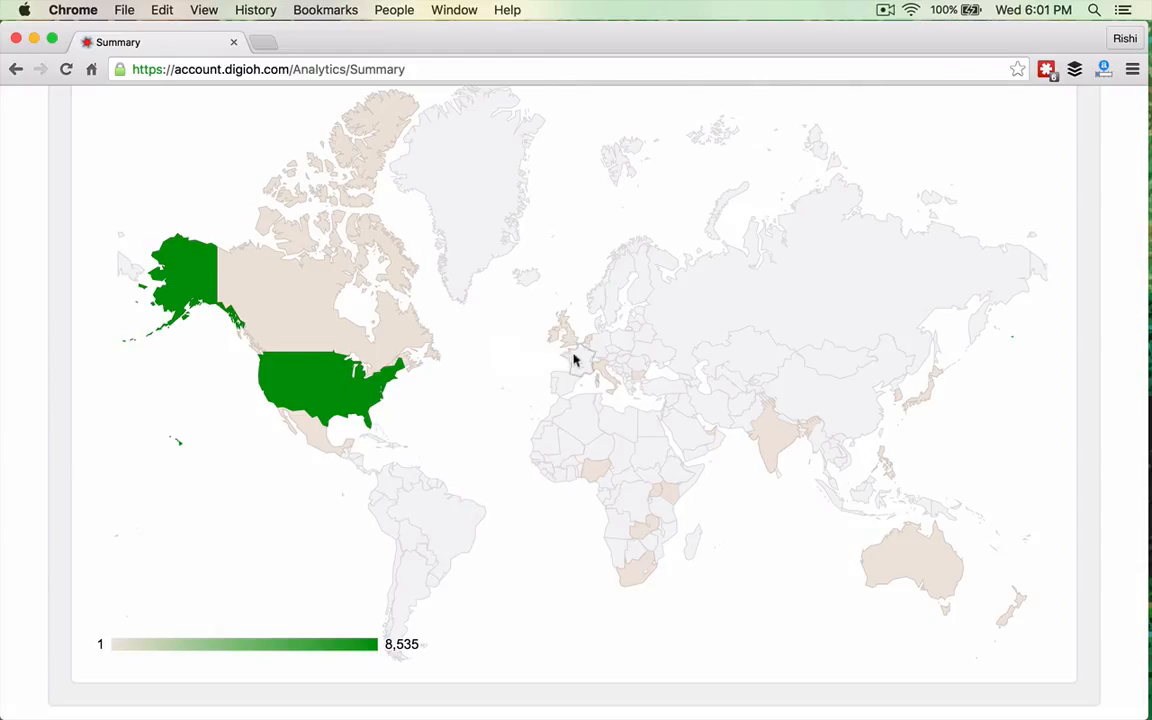
pyautogui.moveTo(569, 345)
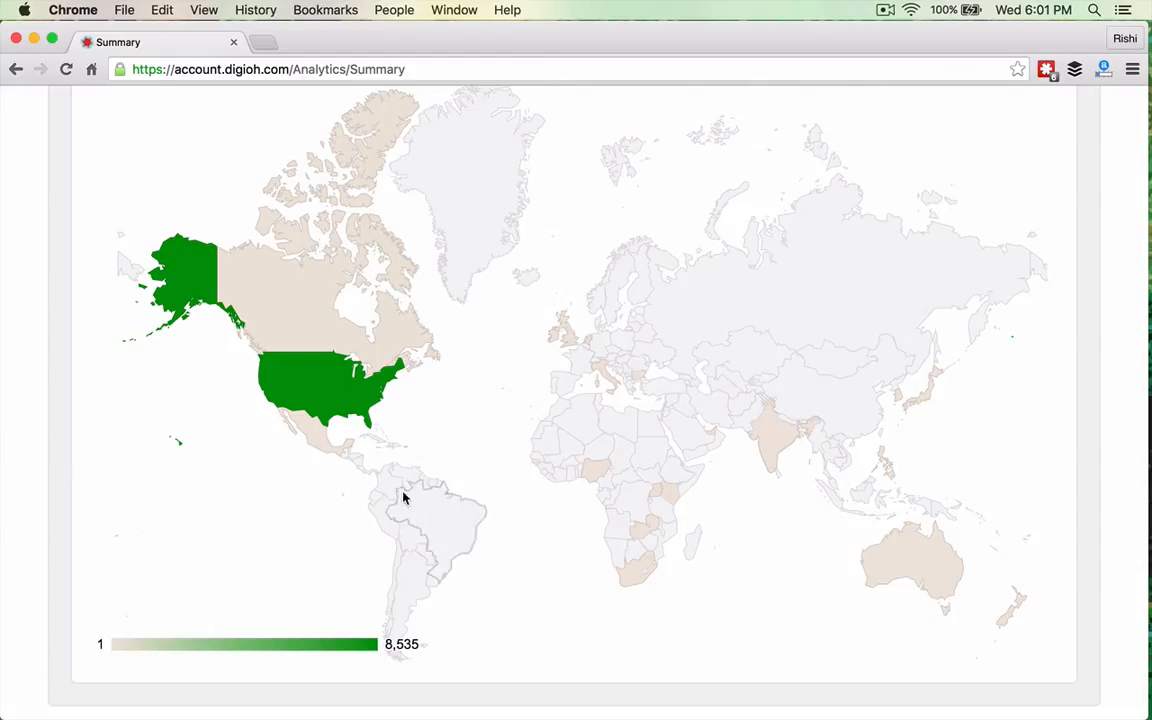
# Step: Look back over the summary report and open the Submissions report under Analytics
pyautogui.scroll(3, 404, 497)
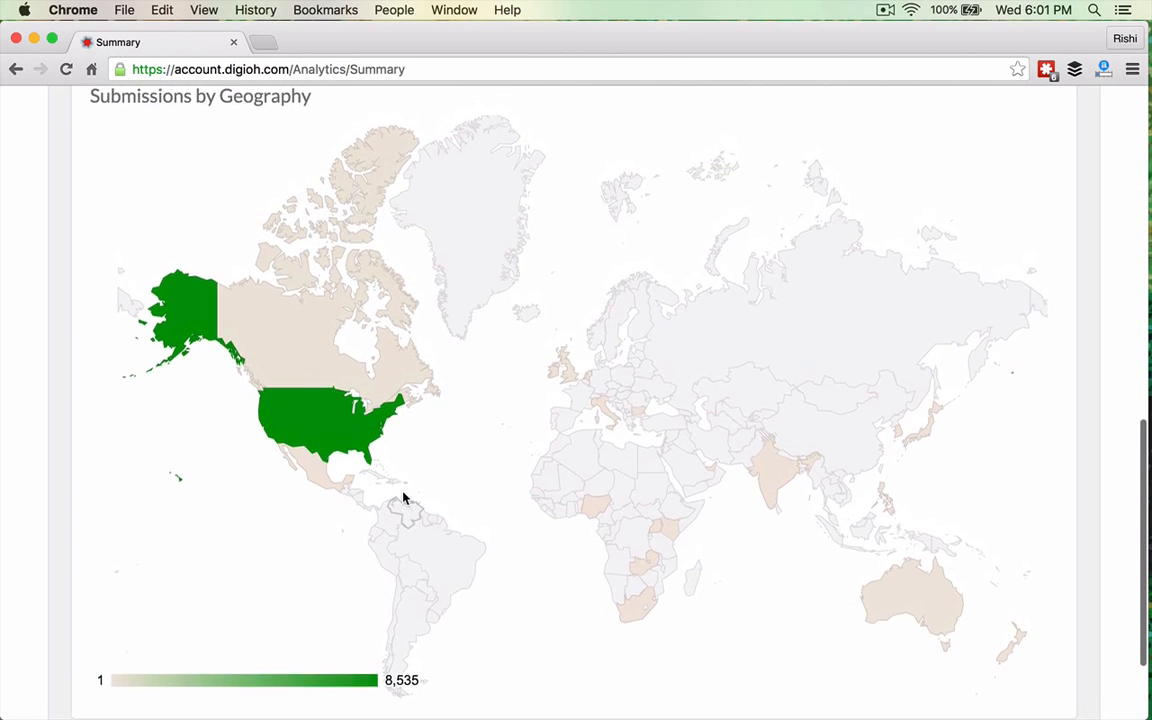
pyautogui.scroll(10, 362, 341)
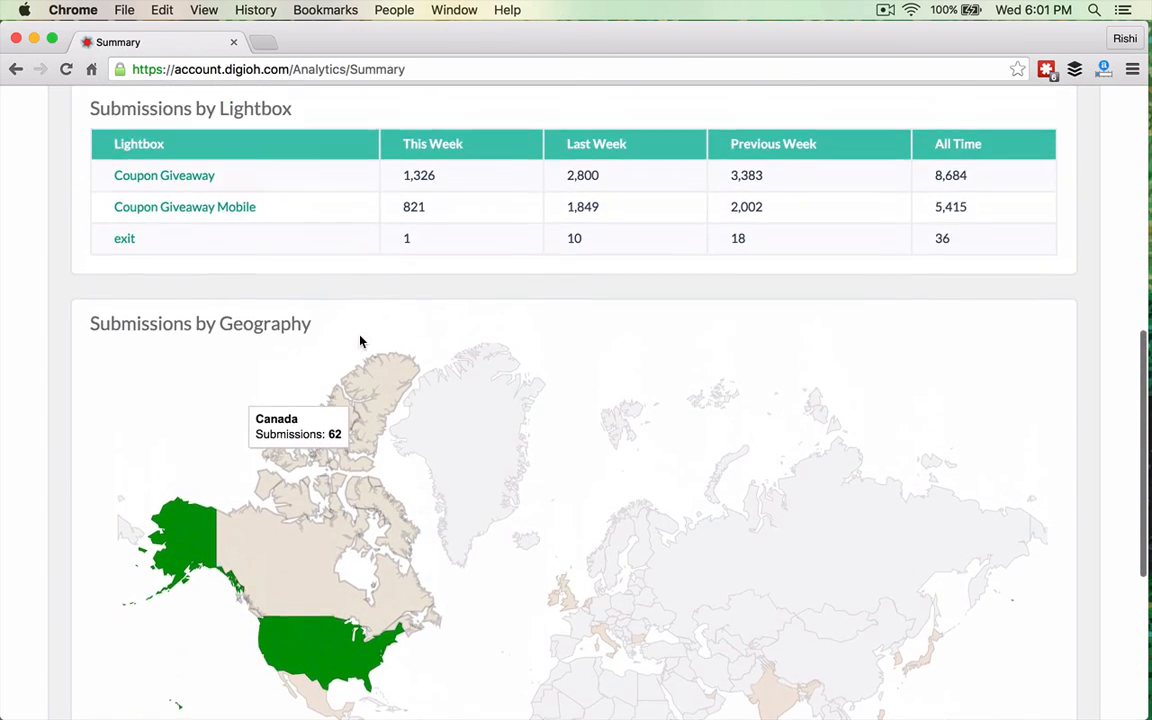
pyautogui.scroll(3, 361, 341)
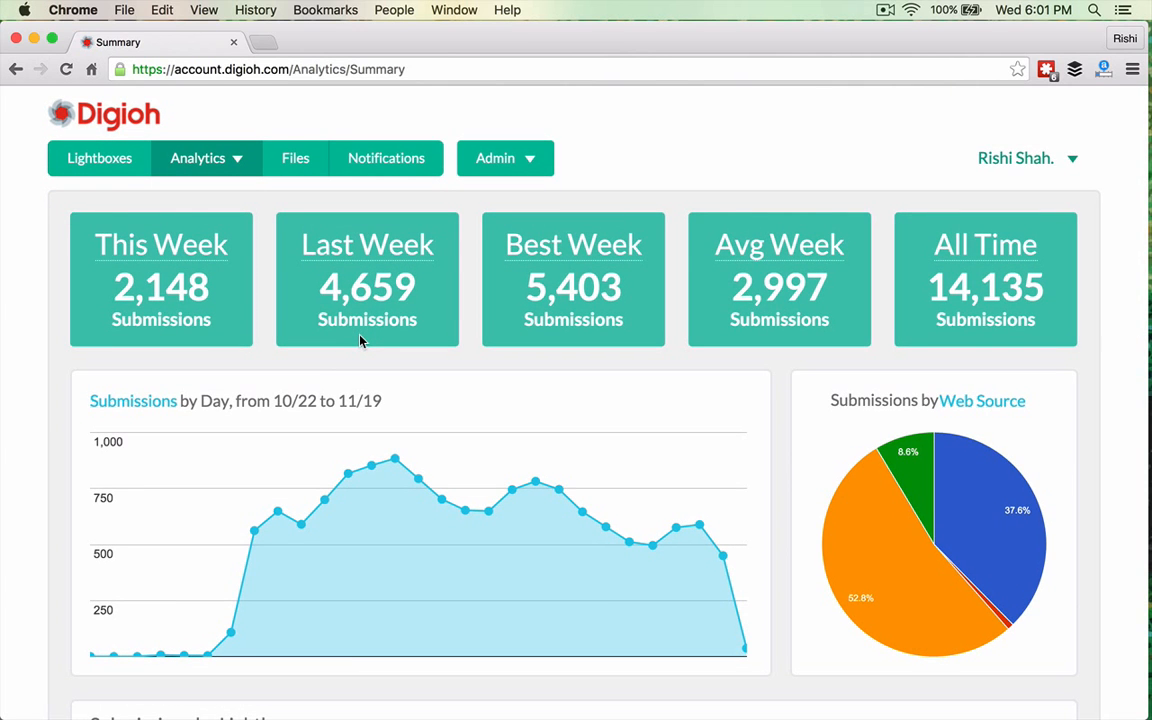
pyautogui.scroll(-4, 361, 341)
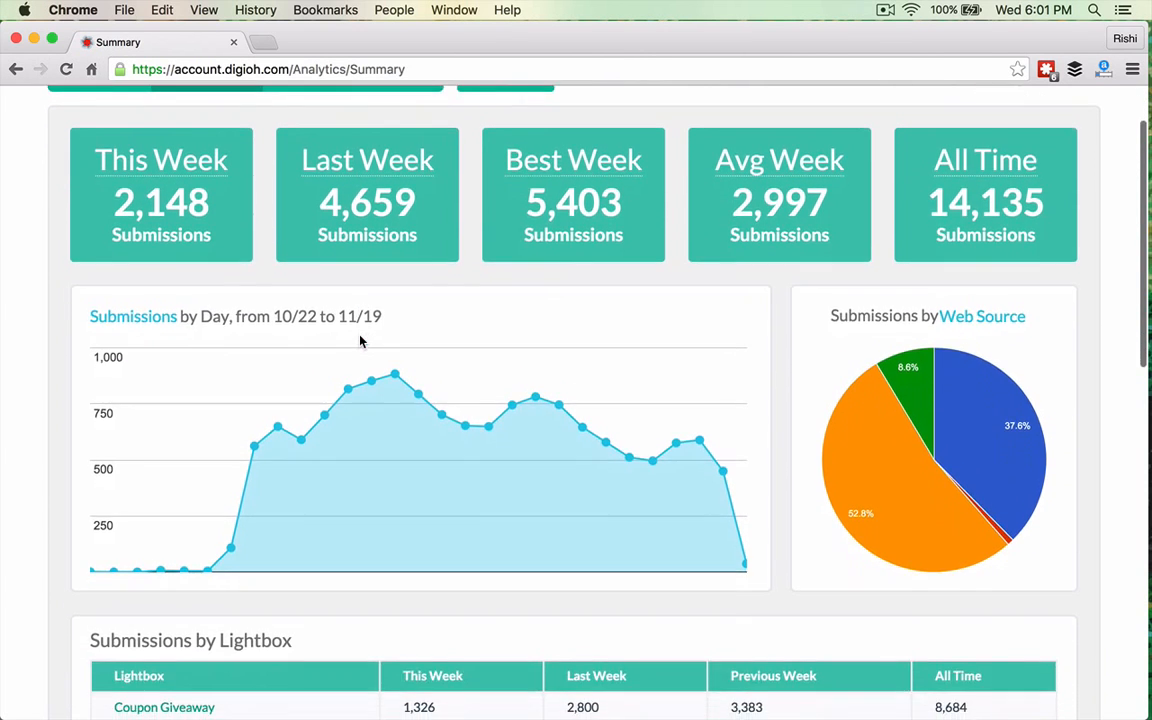
pyautogui.scroll(-3, 361, 341)
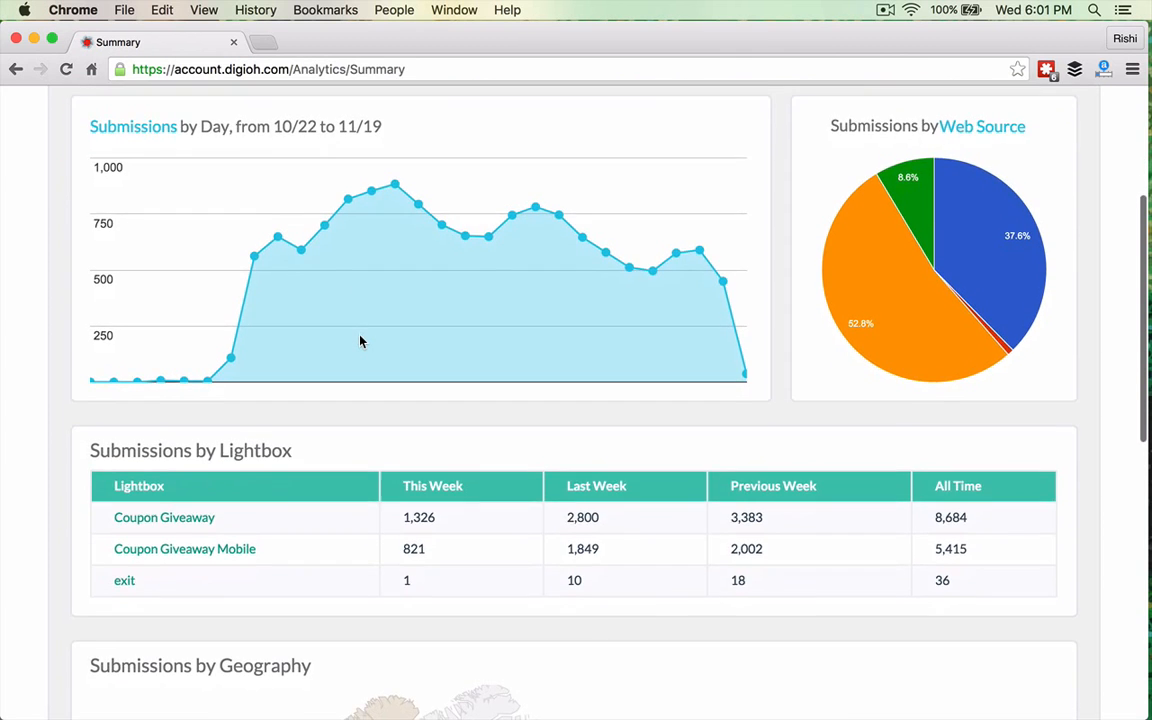
pyautogui.scroll(7, 726, 428)
pyautogui.moveTo(200, 155)
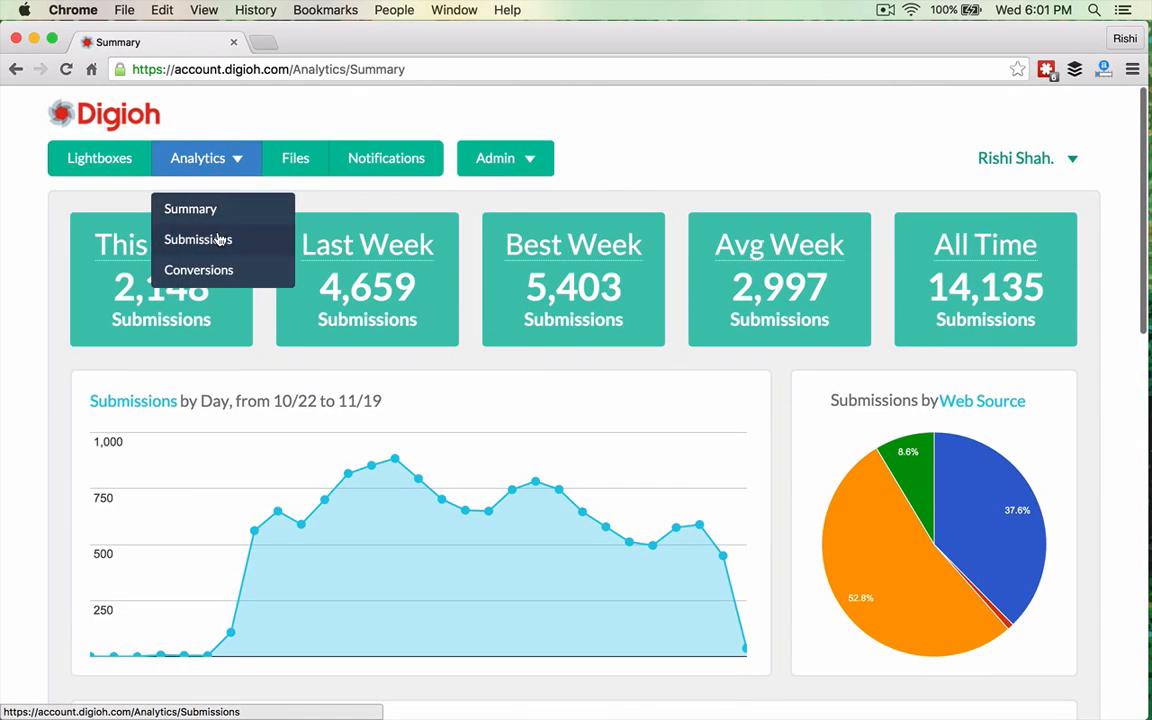
pyautogui.click(220, 239)
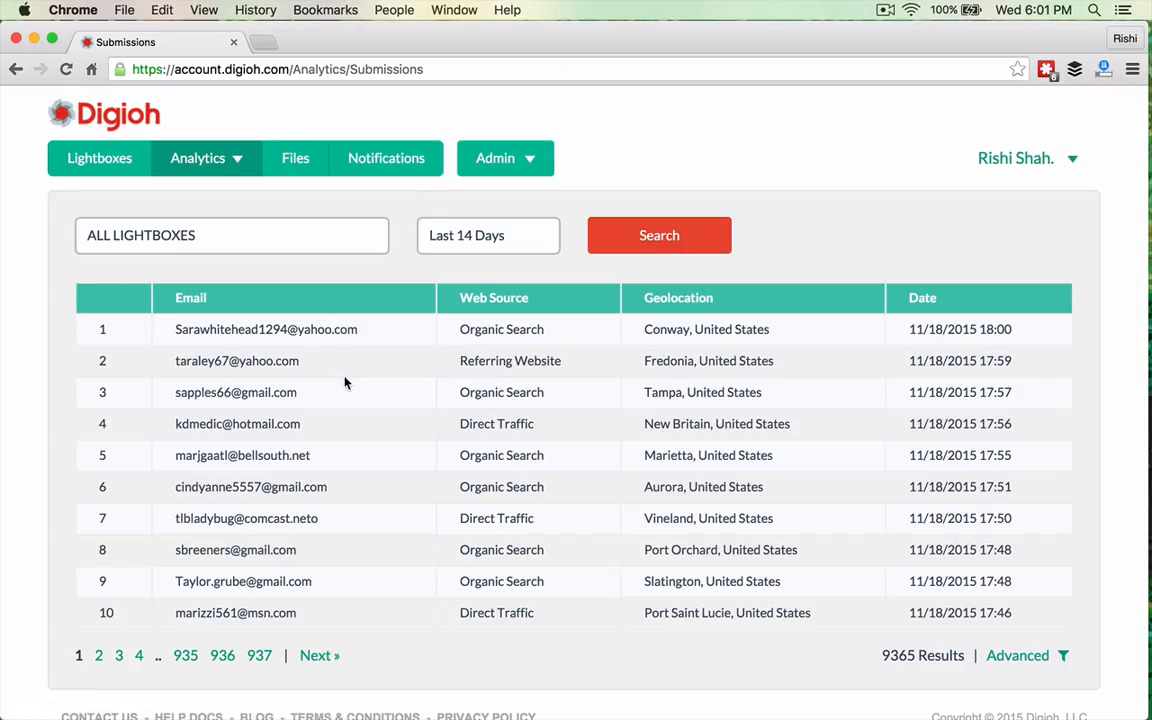
# Step: Review the lightboxes and date ranges by which the submissions list can be filtered
pyautogui.click(295, 235)
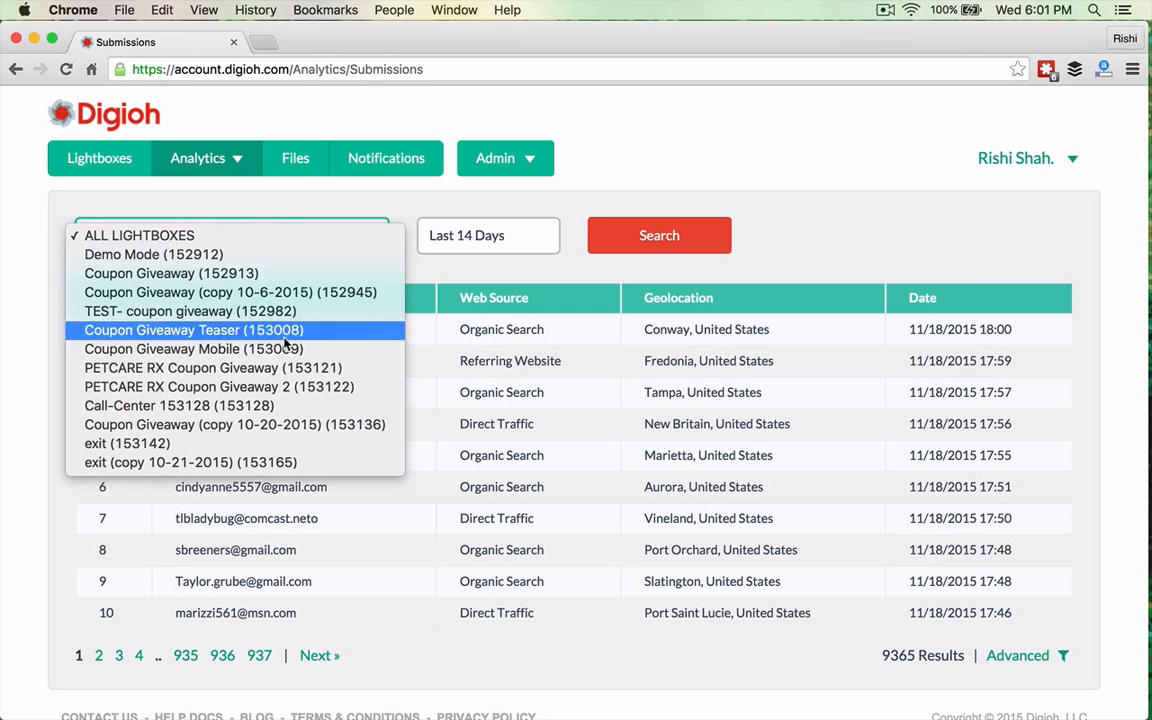
pyautogui.click(516, 236)
pyautogui.click(486, 234)
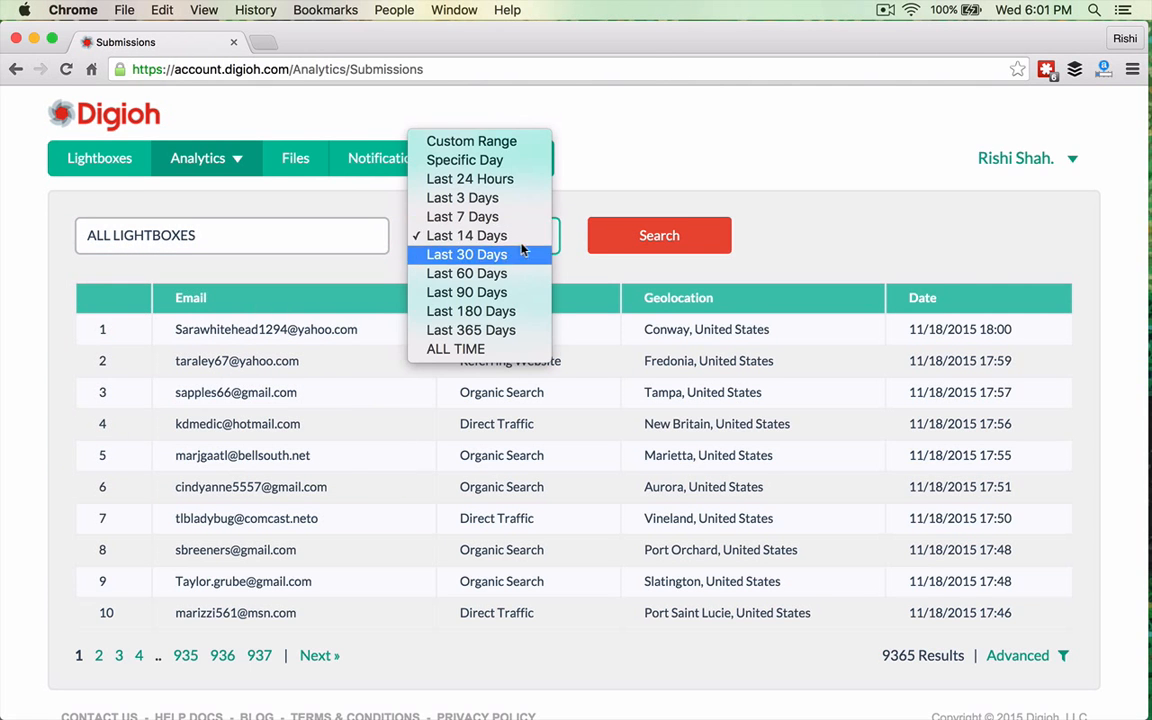
pyautogui.click(633, 204)
# Step: Open the Advanced view of the submissions list in a new browser tab and switch to that tab
pyautogui.scroll(-1, 393, 527)
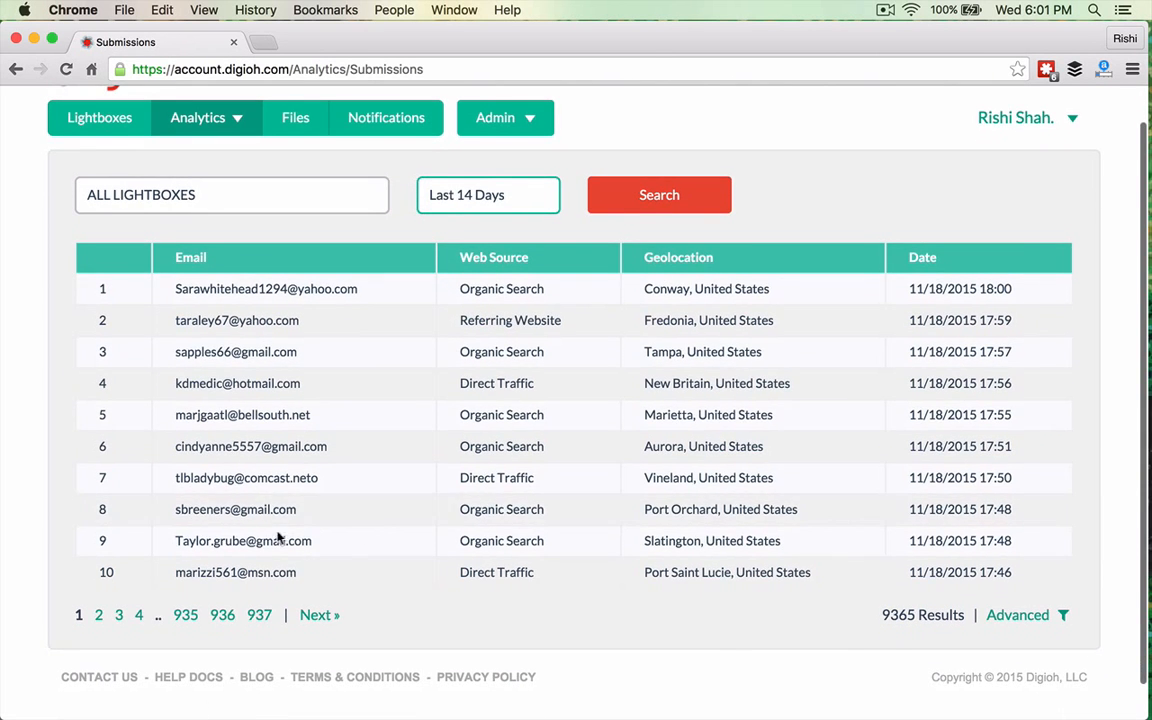
pyautogui.rightClick(1017, 618)
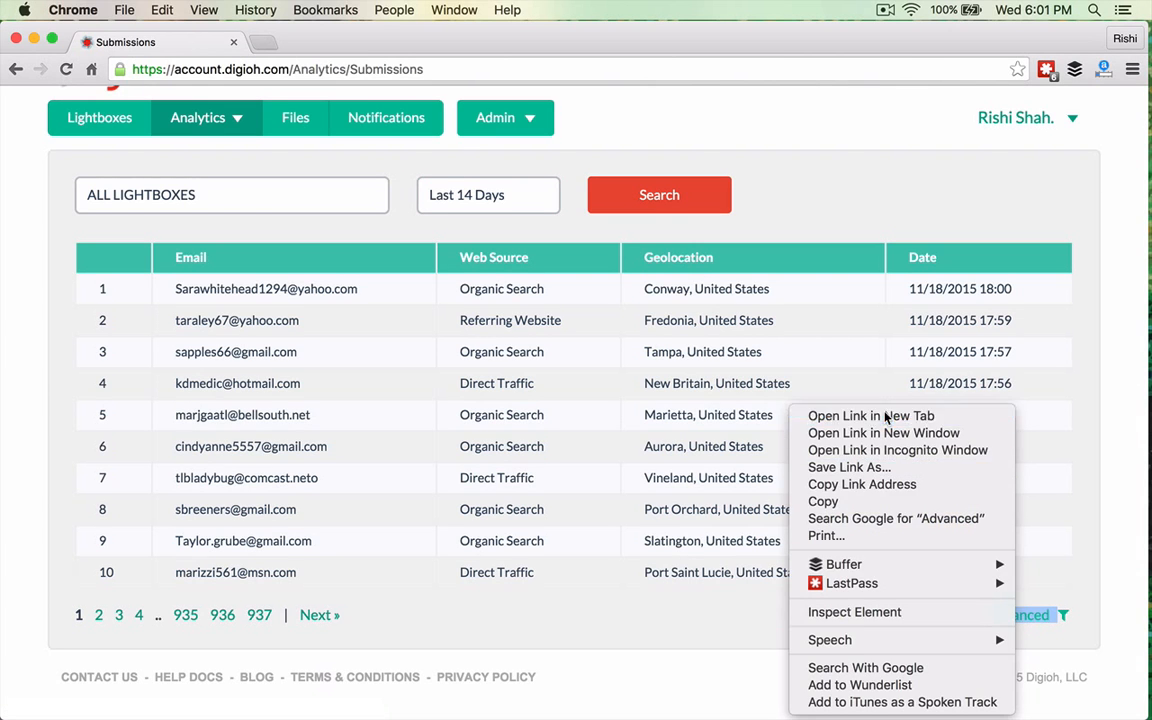
pyautogui.click(870, 376)
pyautogui.click(308, 42)
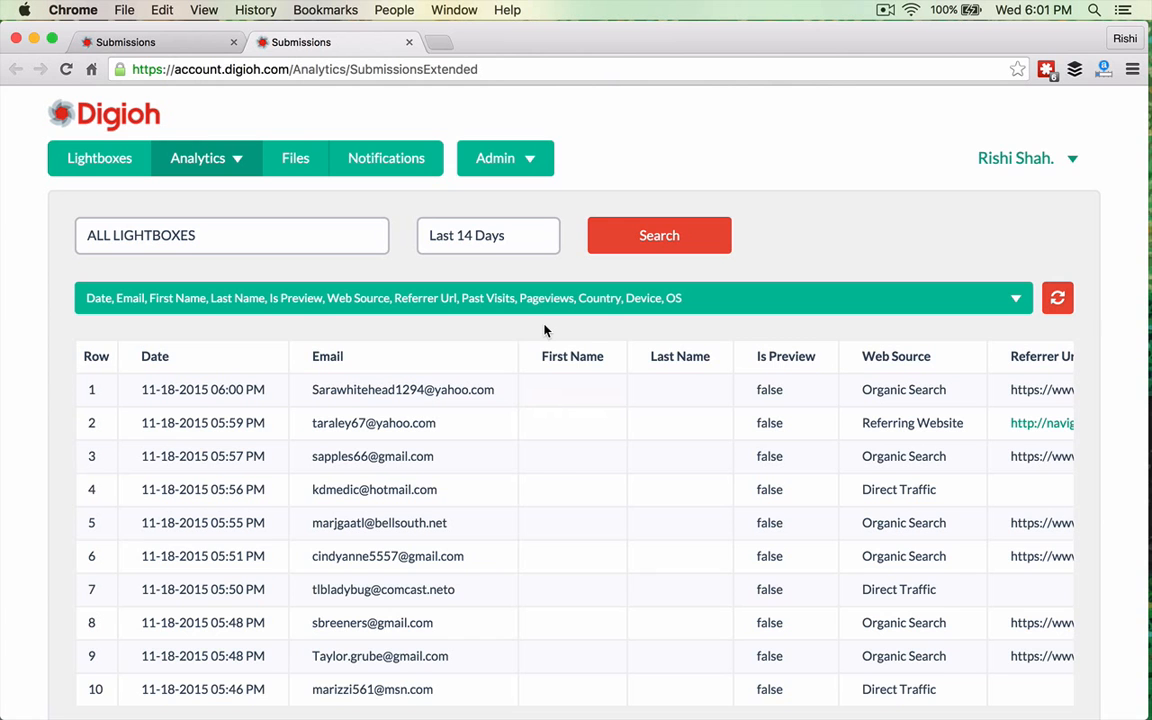
# Step: Examine the extra columns of the extended submissions table and the paging and CSV export options beneath it
pyautogui.hscroll(10, 636, 545)
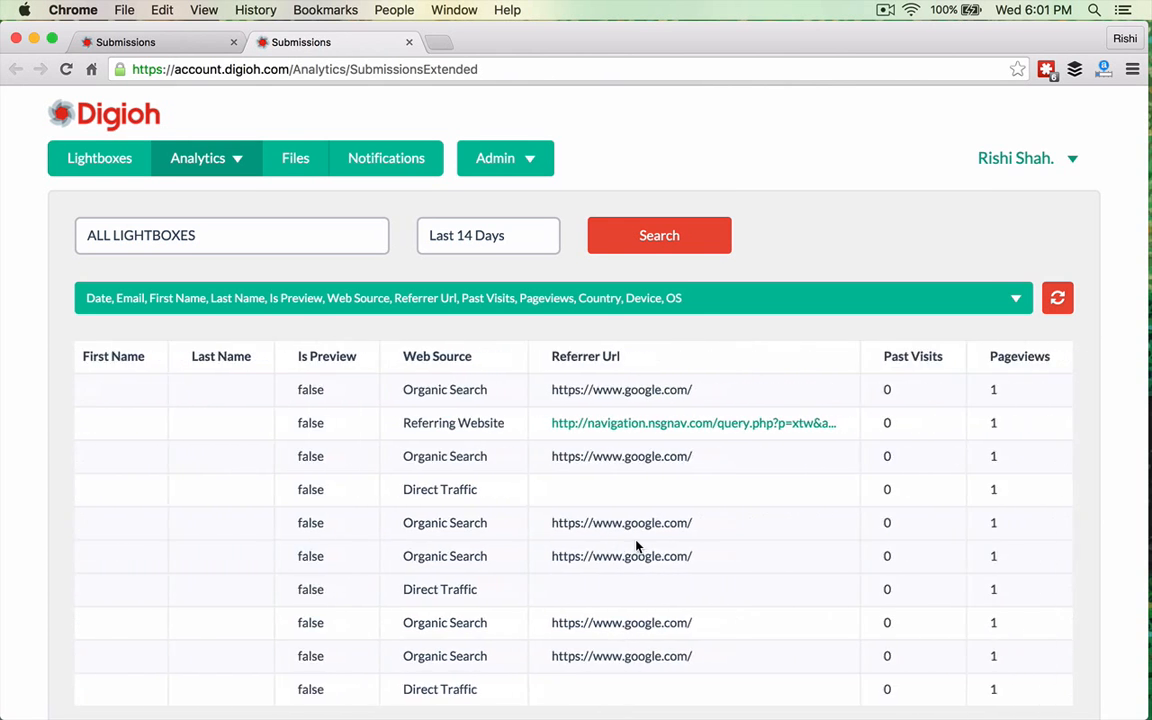
pyautogui.hscroll(-10, 636, 545)
pyautogui.scroll(-4, 1100, 435)
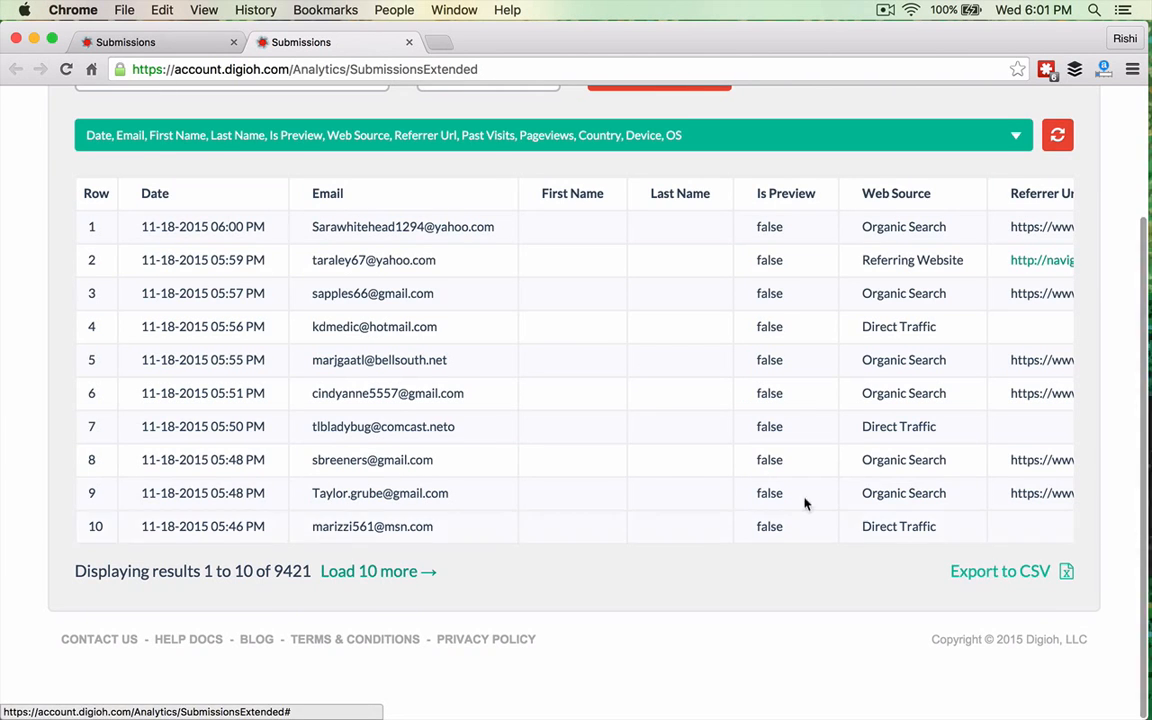
# Step: Set the date range filter of the extended submissions report to Last 60 Days
pyautogui.scroll(4, 805, 501)
pyautogui.click(488, 246)
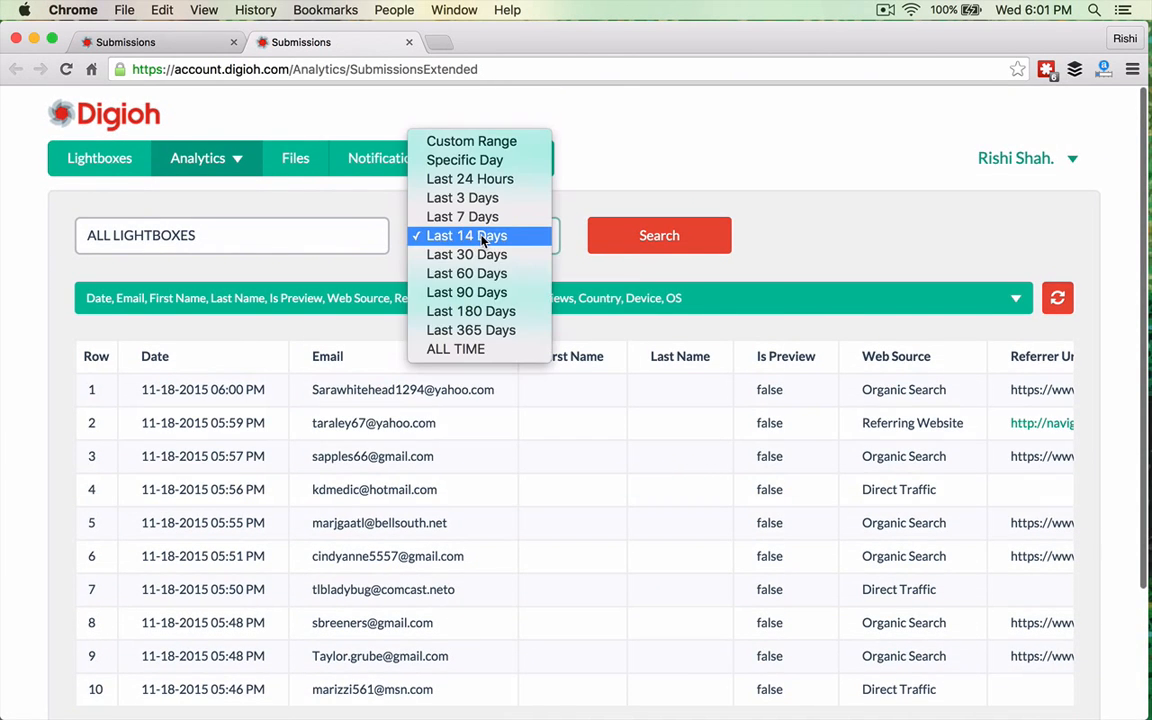
pyautogui.click(483, 276)
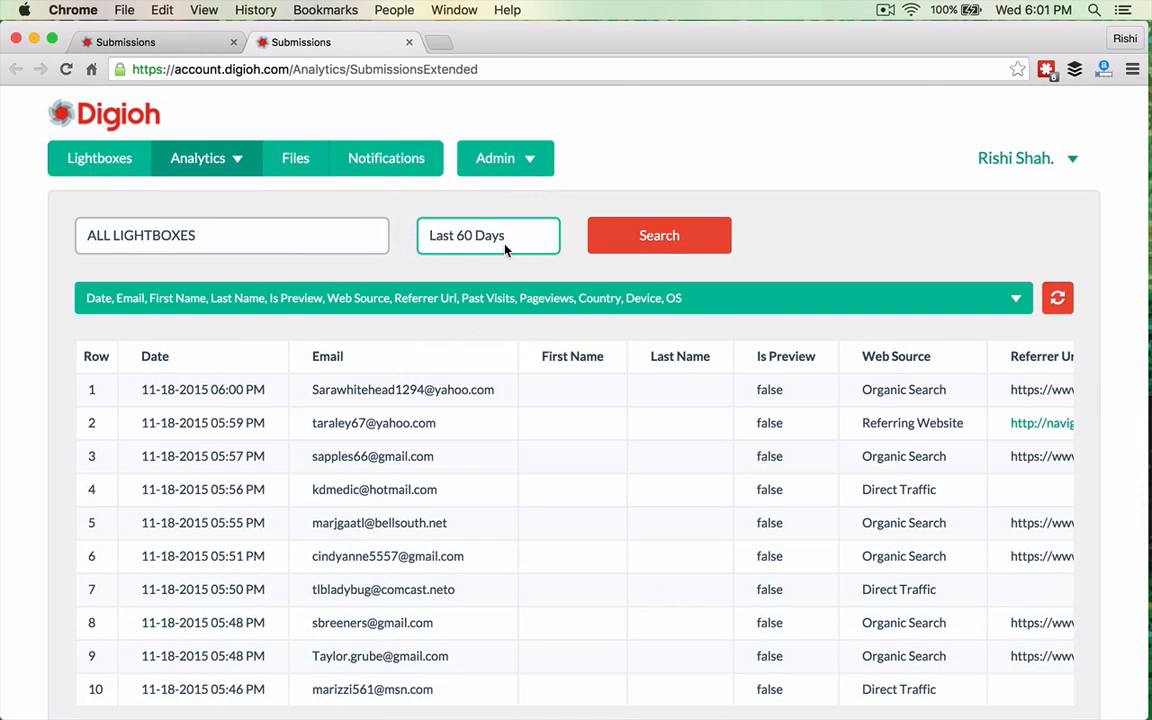
pyautogui.click(452, 222)
pyautogui.click(797, 221)
# Step: View the CSV Export dialog for the submissions table and close it without submitting an email address
pyautogui.scroll(-3, 797, 221)
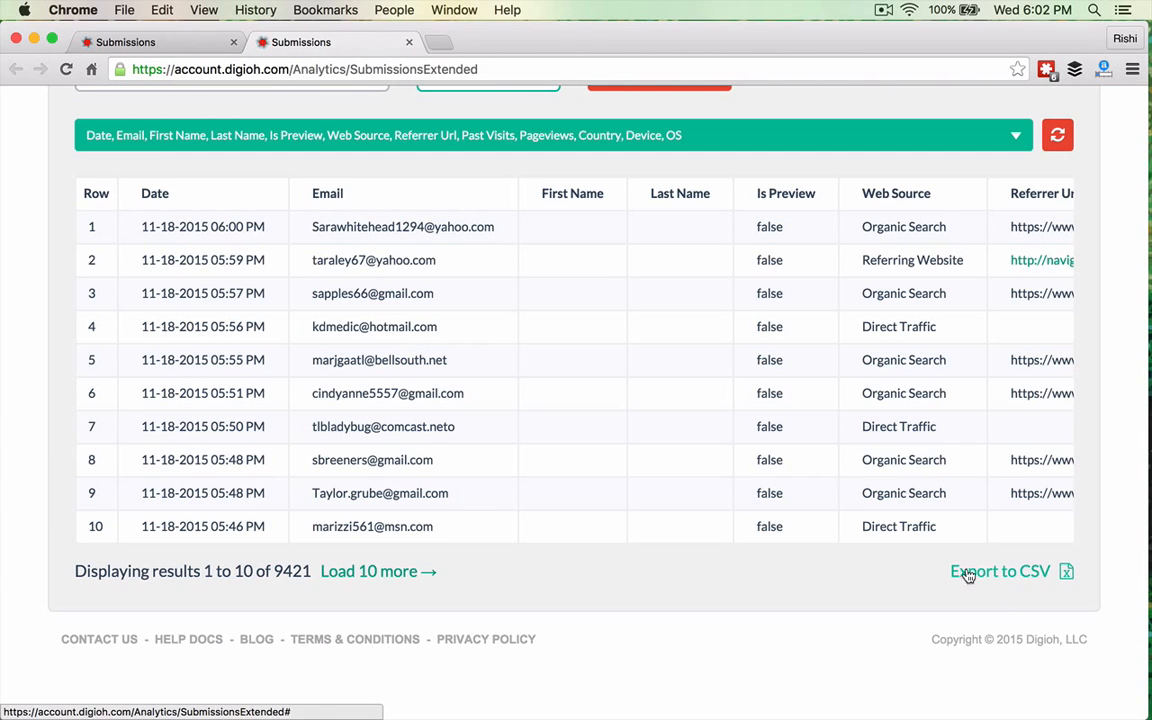
pyautogui.click(1023, 575)
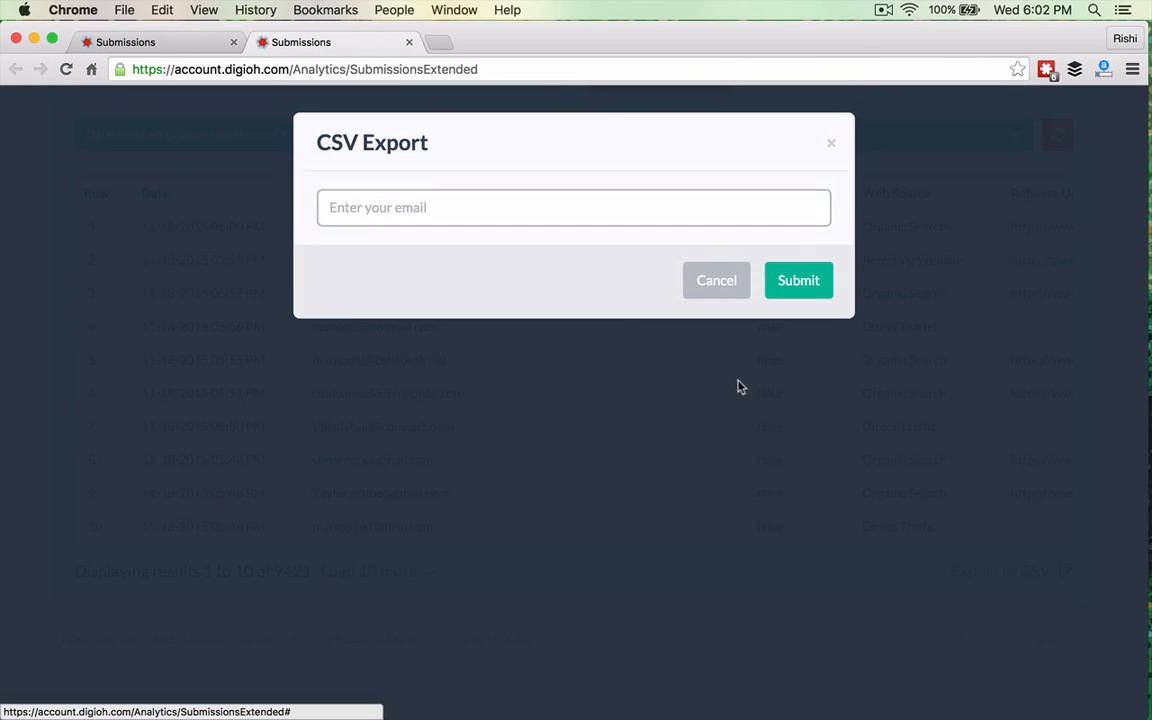
pyautogui.click(829, 146)
# Step: Review the full list of columns available for the submissions table, from contact and custom fields to UTM, location and browser data
pyautogui.scroll(2, 705, 585)
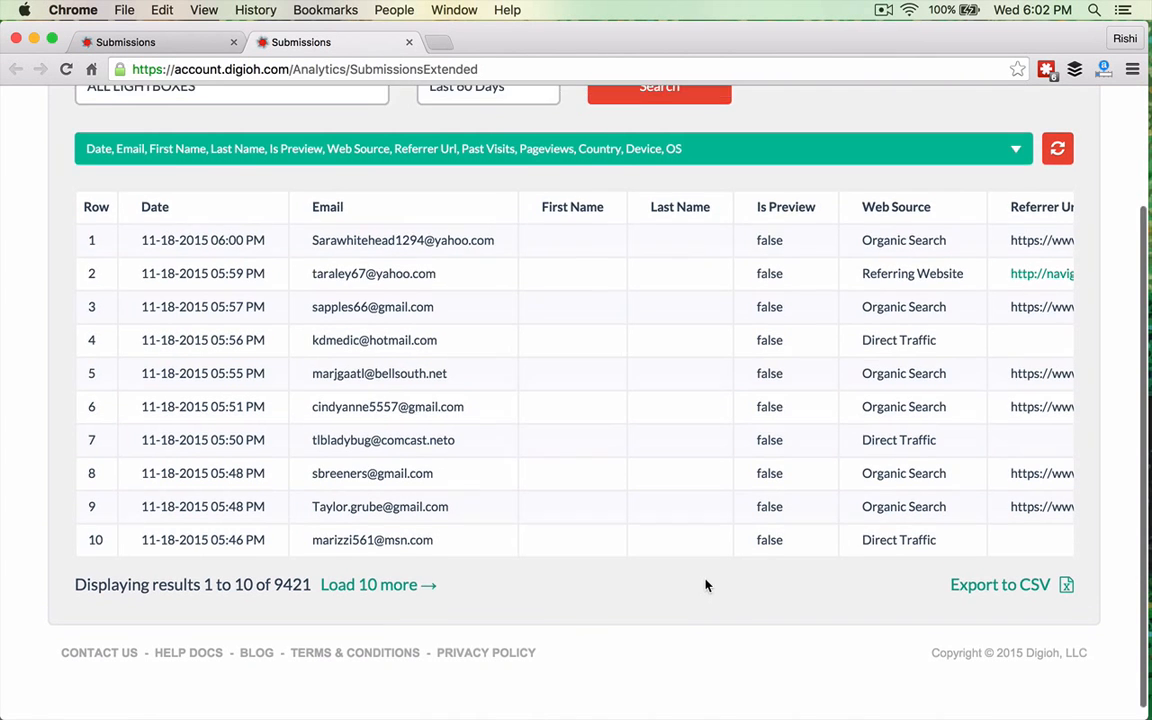
pyautogui.click(576, 244)
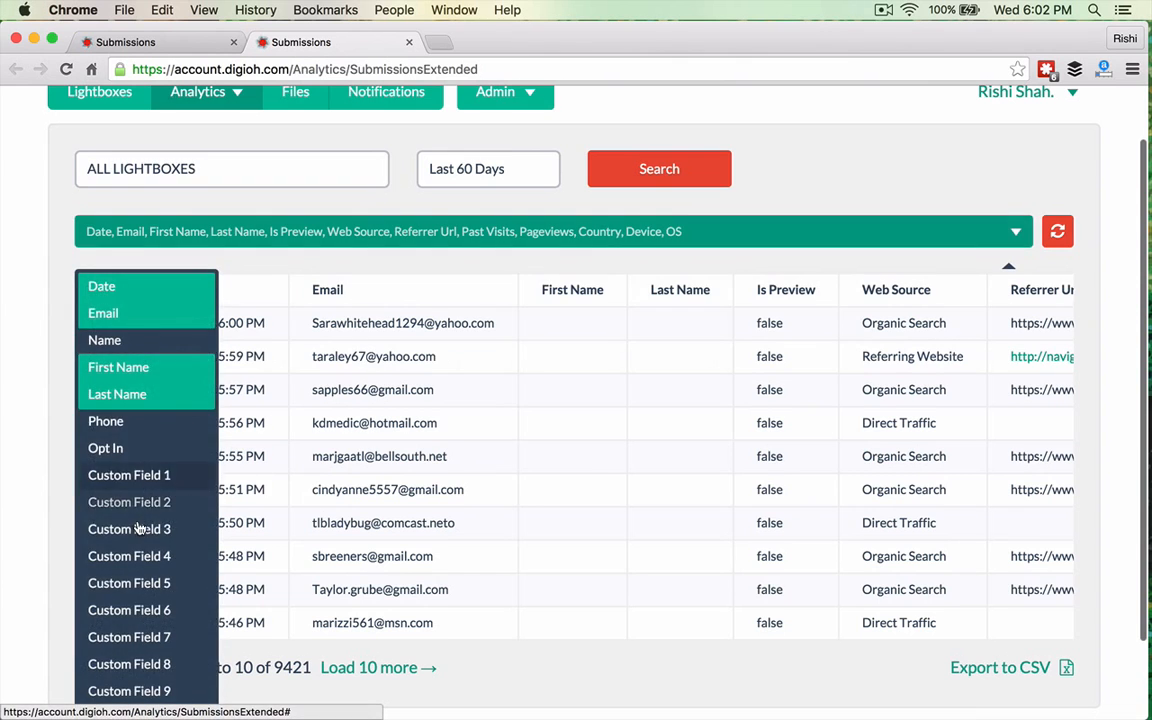
pyautogui.scroll(-5, 140, 528)
pyautogui.scroll(-5, 139, 528)
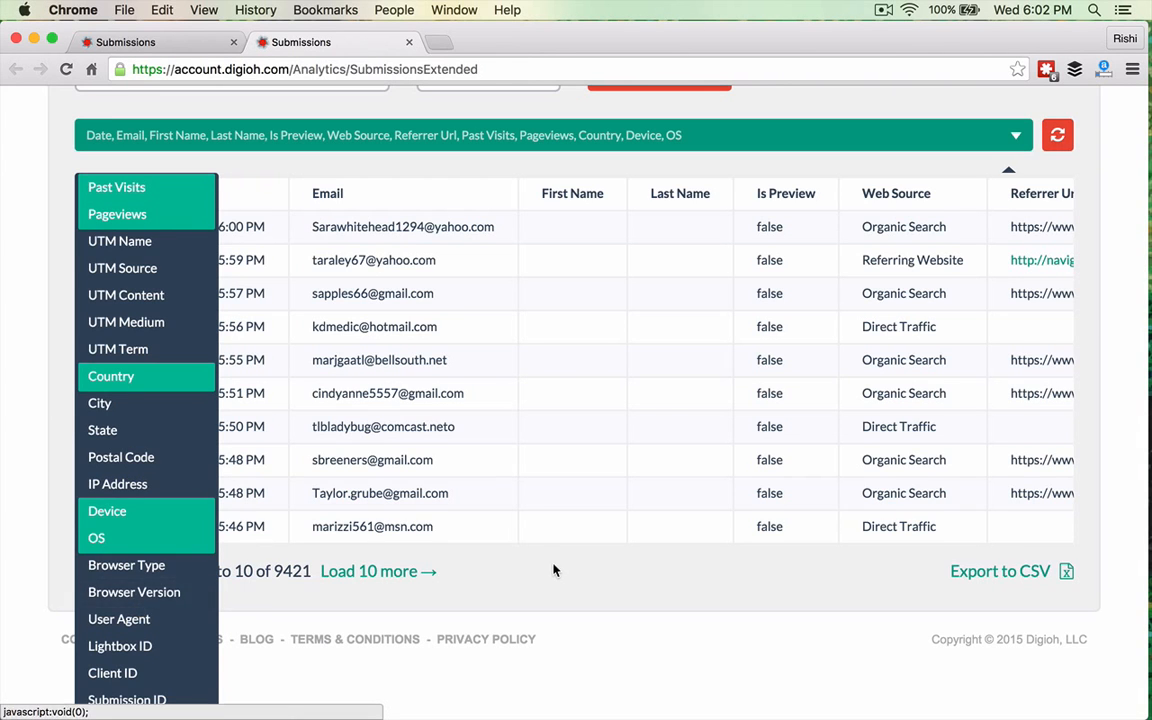
pyautogui.click(500, 512)
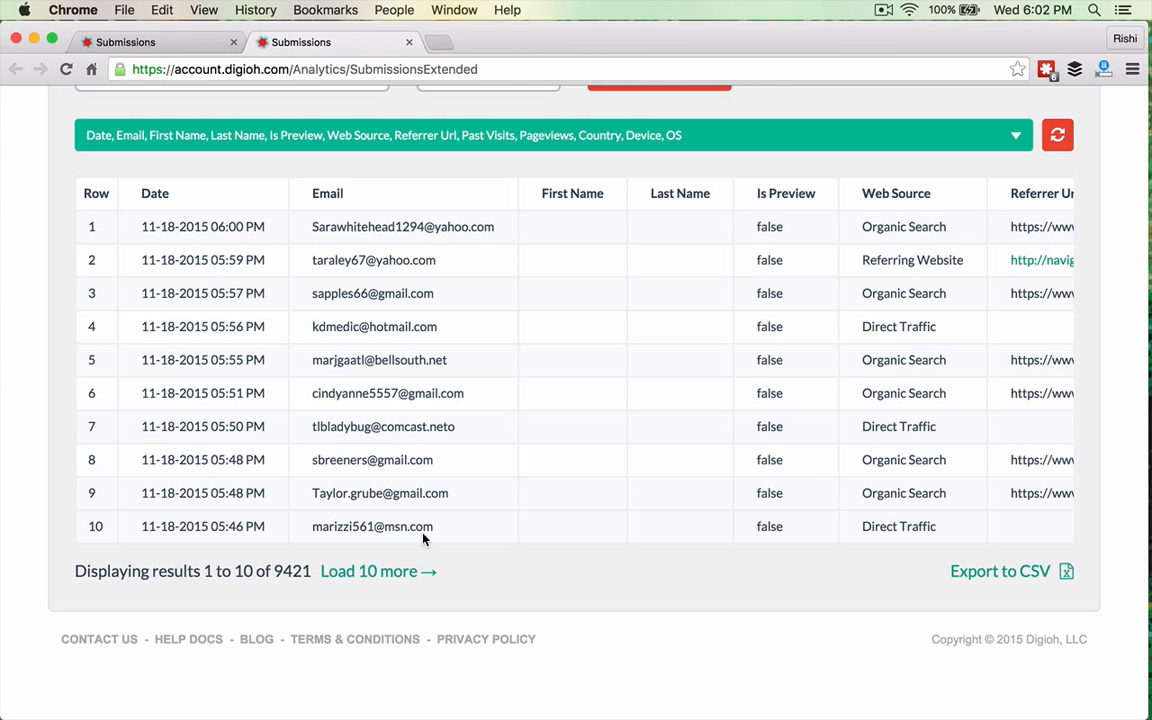
# Step: Open the Conversions report under Analytics
pyautogui.scroll(5, 422, 538)
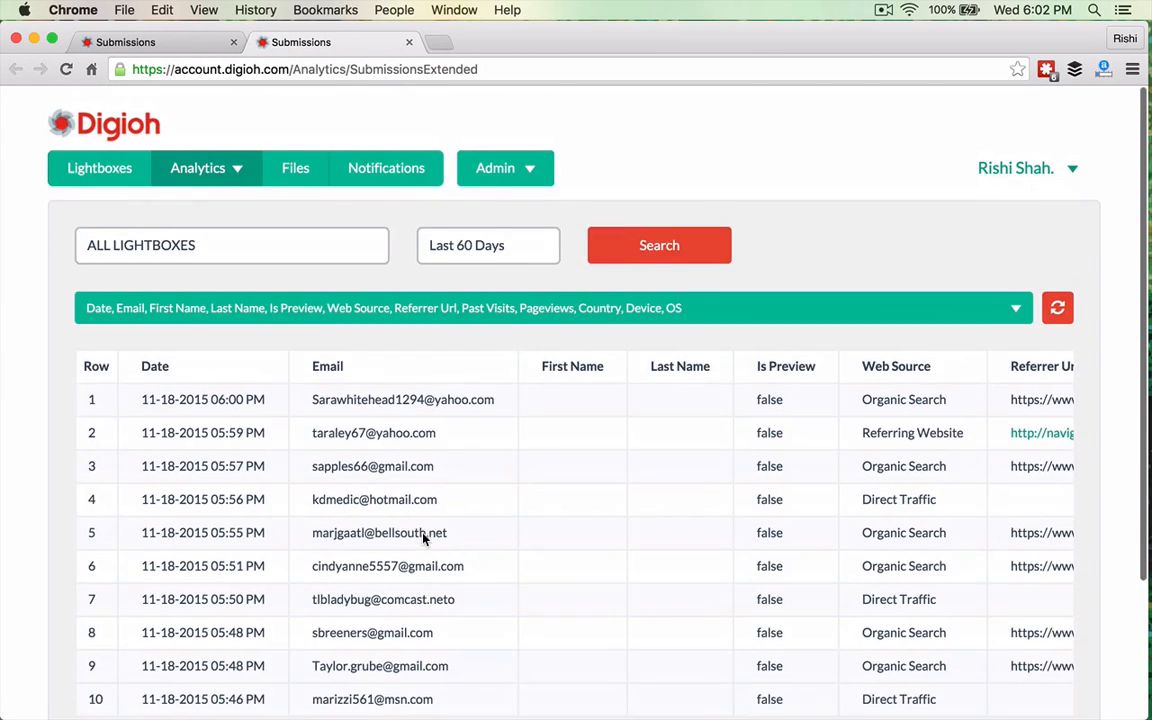
pyautogui.click(230, 158)
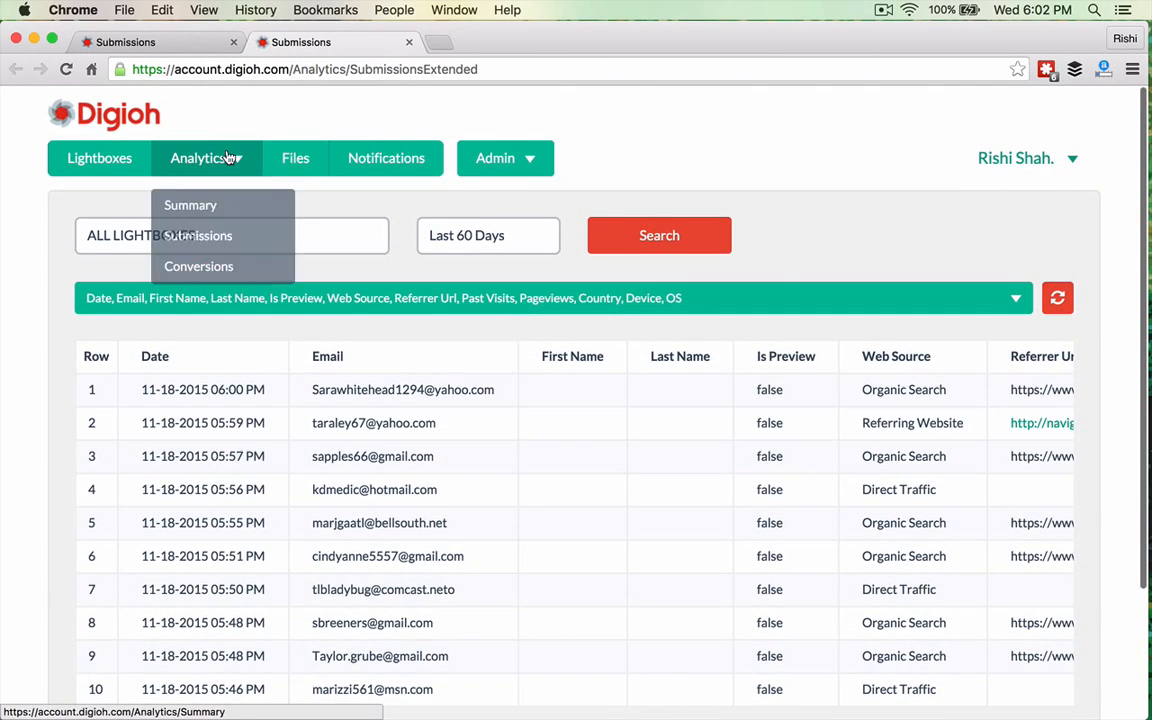
pyautogui.click(221, 269)
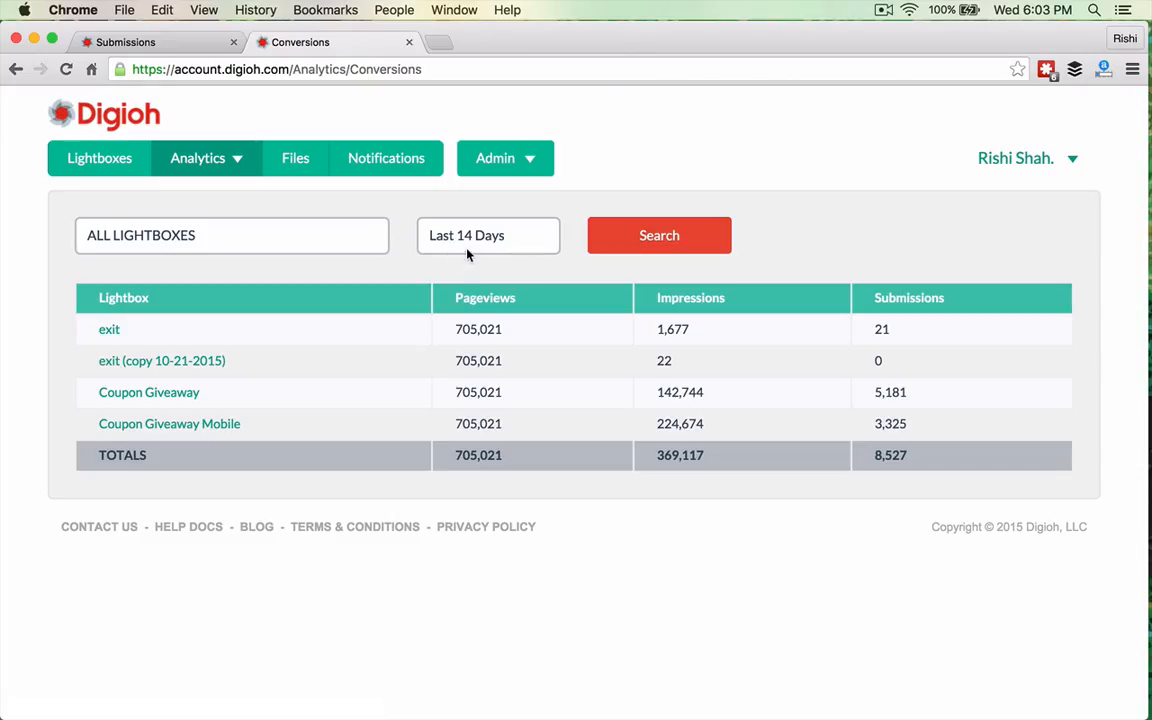
# Step: Drill down into the Coupon Giveaway lightbox's daily conversions and open the hourly breakdown for 2015-11-06
pyautogui.click(141, 393)
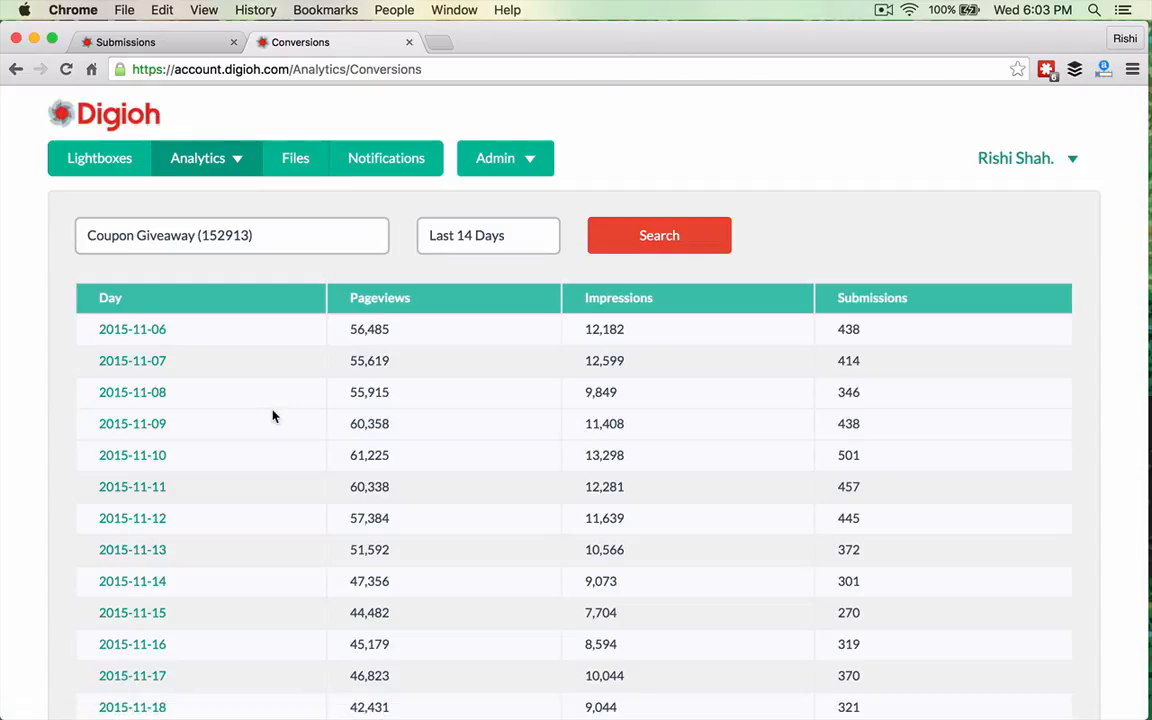
pyautogui.scroll(-1, 166, 447)
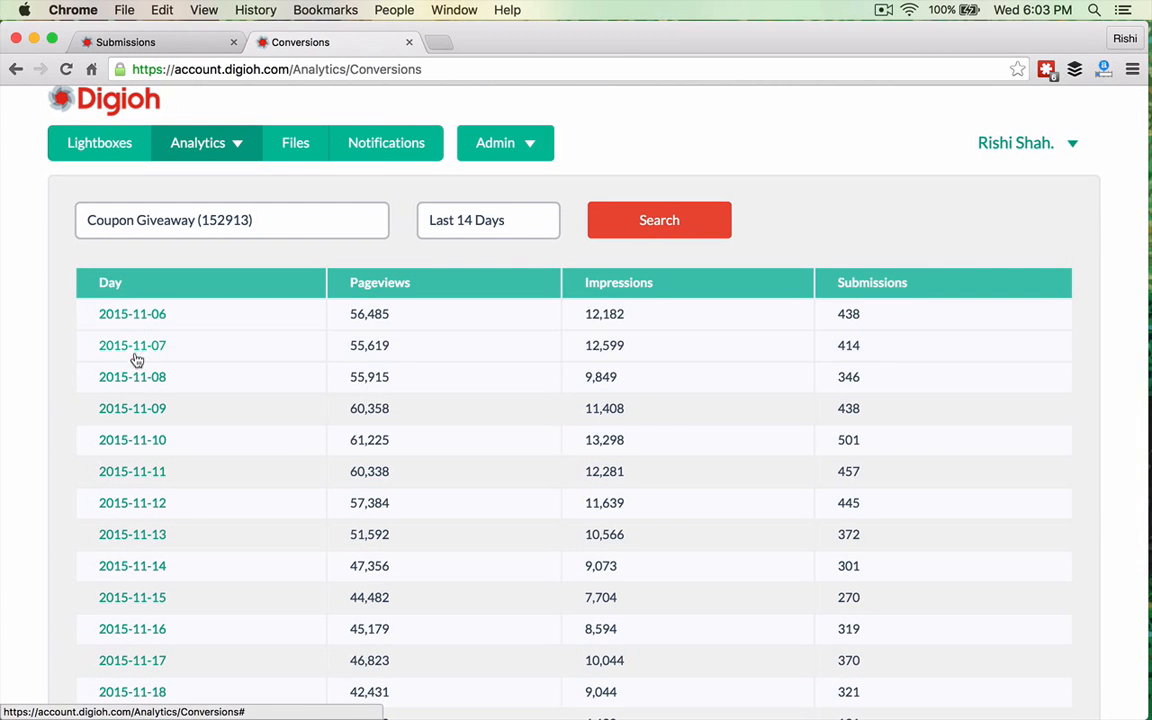
pyautogui.click(130, 314)
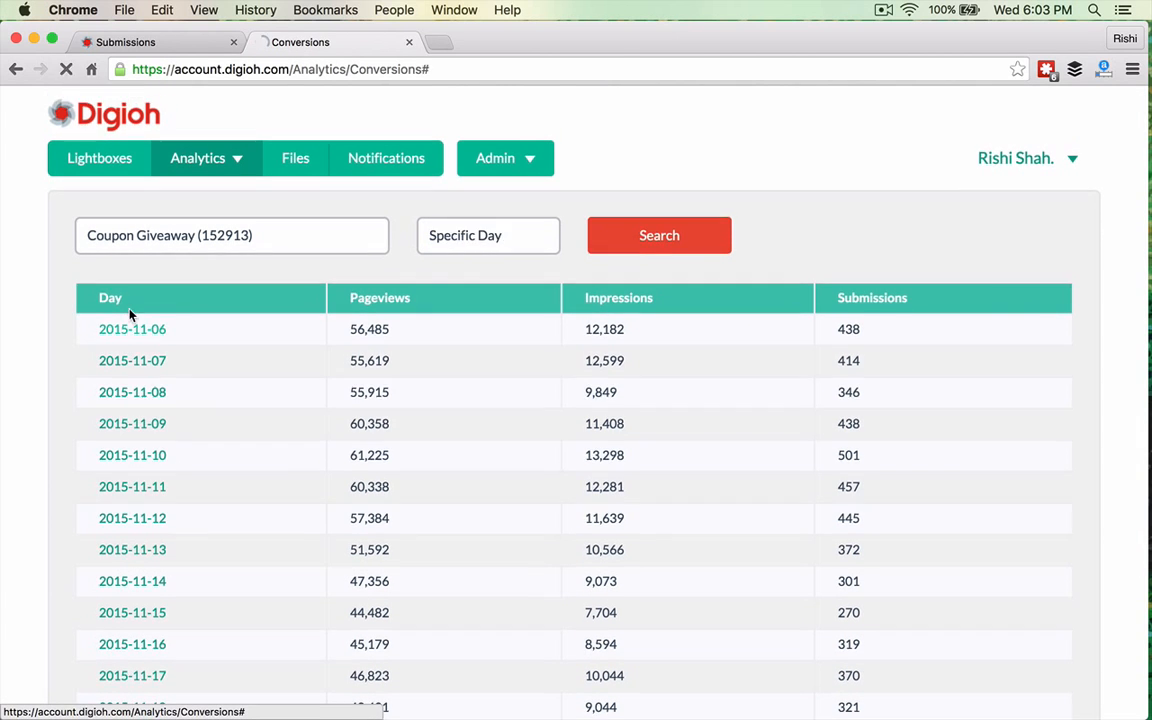
# Step: Examine the hourly pageviews, impressions and submissions of Coupon Giveaway for 2015-11-06, including the totals row
pyautogui.scroll(-3, 222, 413)
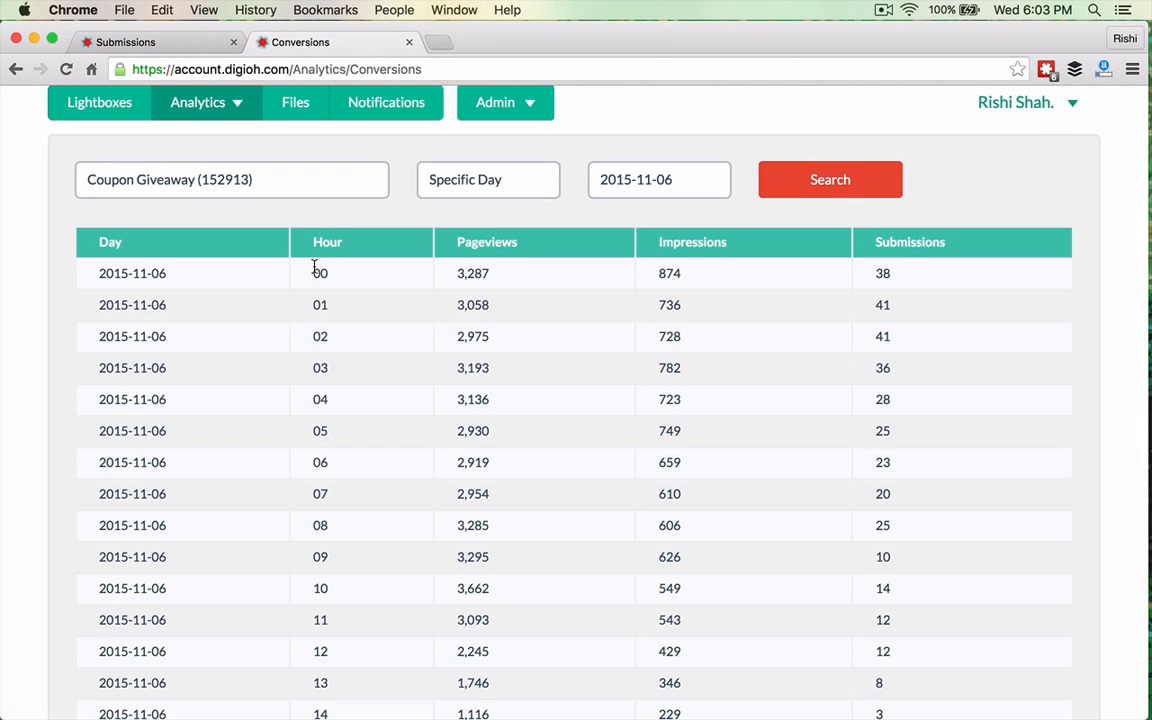
pyautogui.scroll(-3, 316, 268)
pyautogui.scroll(3, 386, 296)
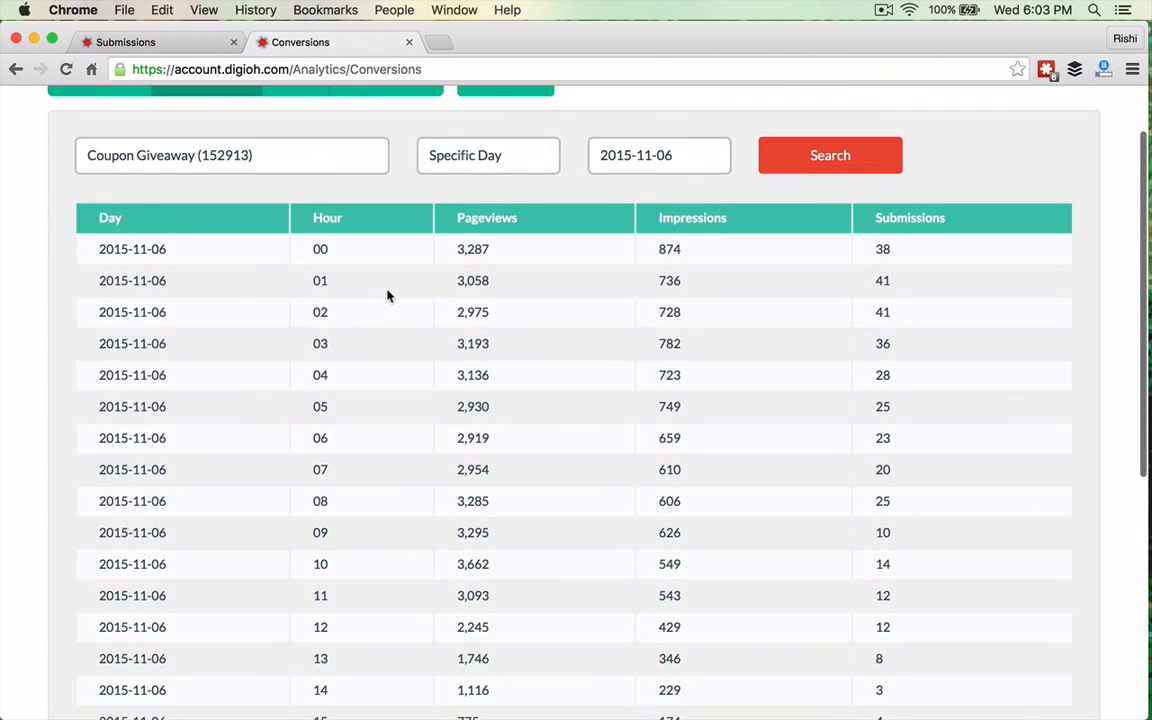
pyautogui.scroll(-5, 288, 300)
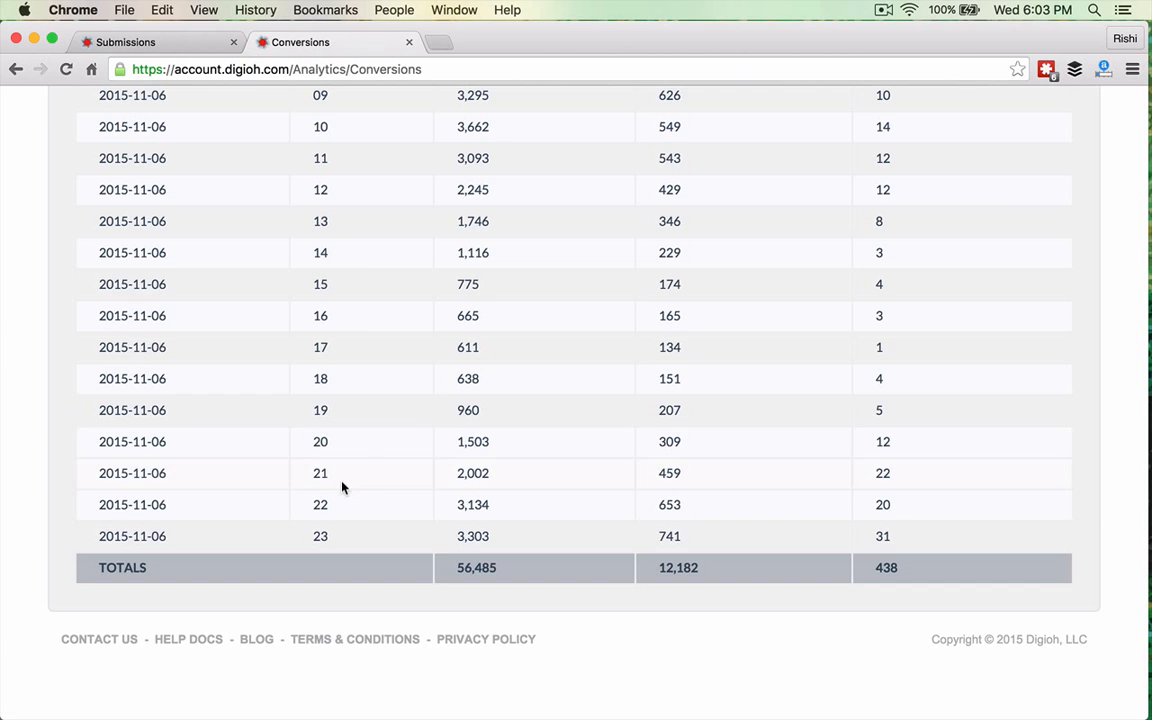
pyautogui.scroll(10, 339, 496)
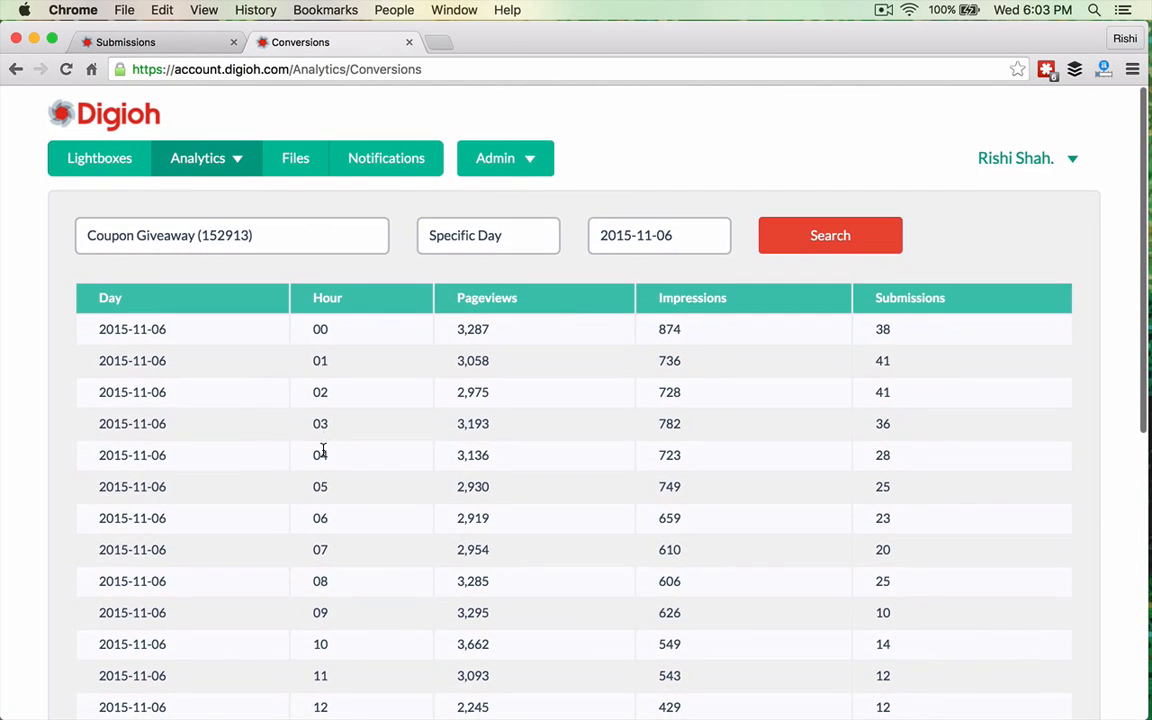
# Step: Go back to the Summary report under Analytics
pyautogui.click(221, 174)
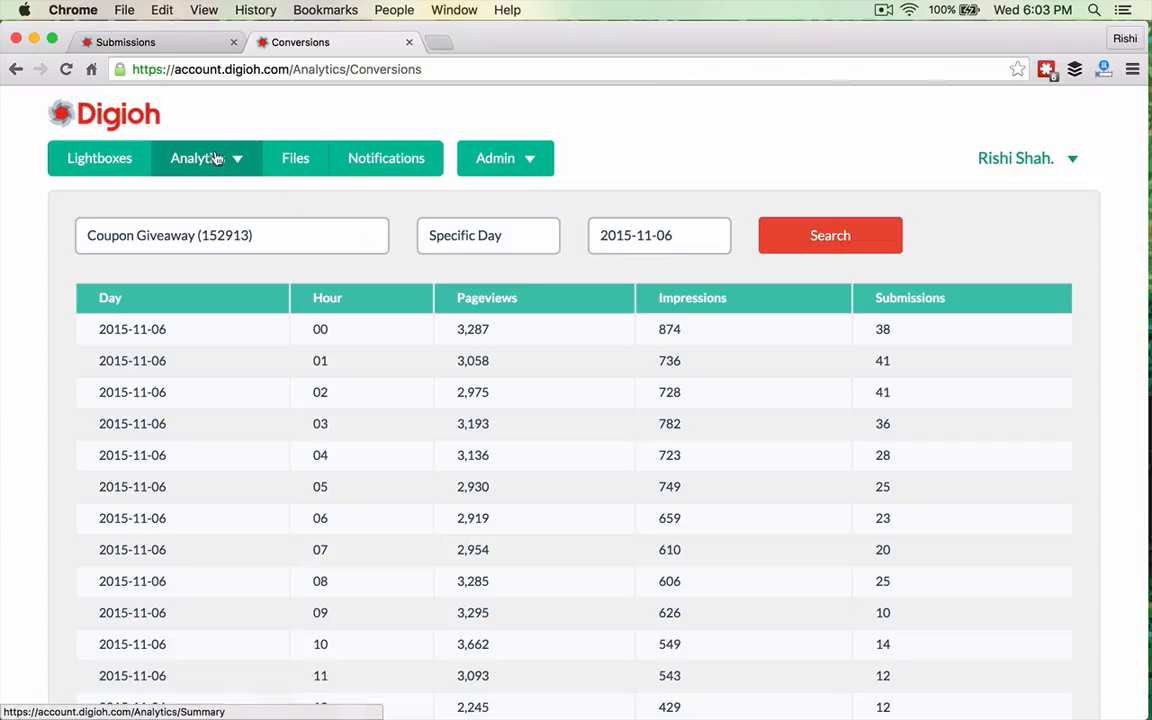
pyautogui.moveTo(216, 159)
pyautogui.click(220, 208)
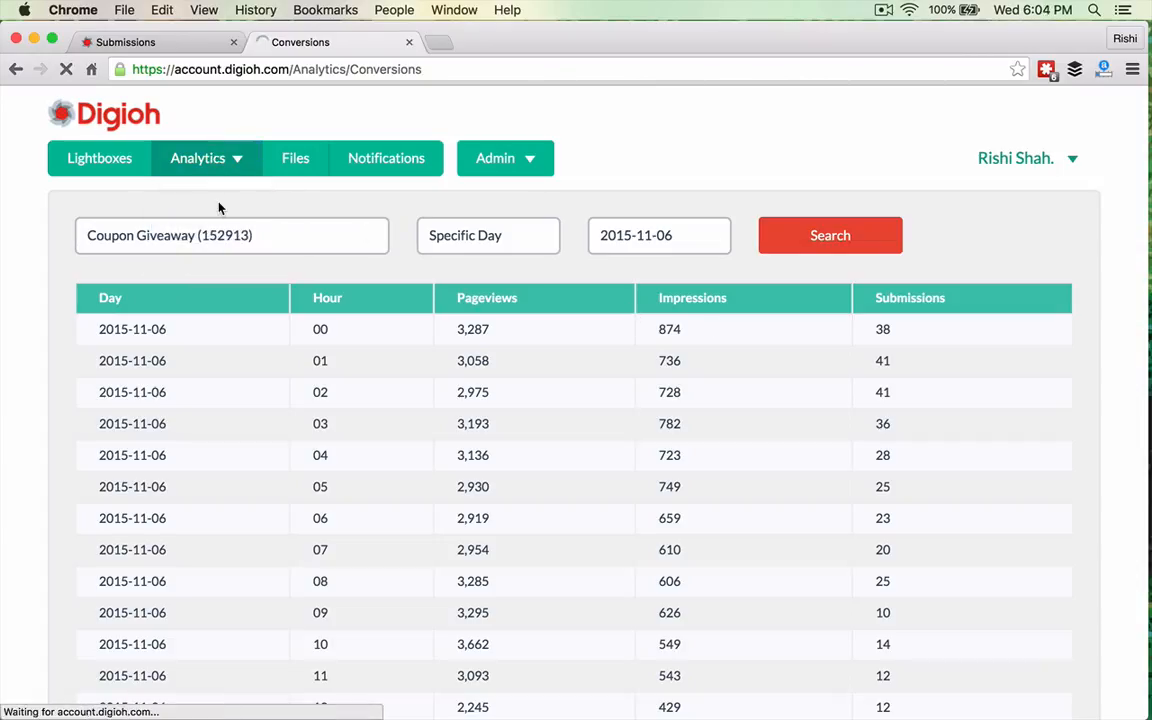